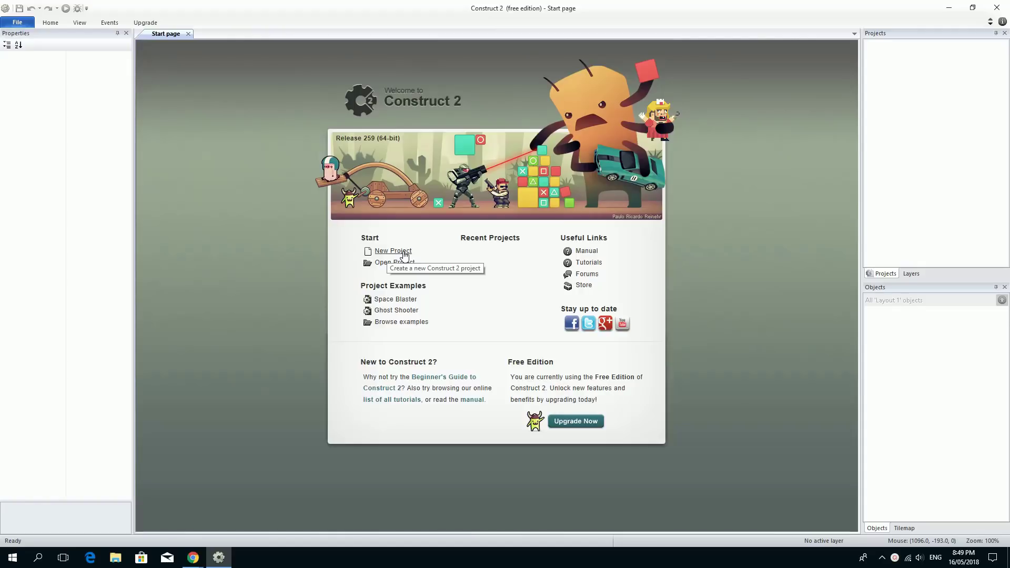
Step: Create a new empty project and set its name to platformer
{"action": "left_click", "coordinate": [404, 252]}
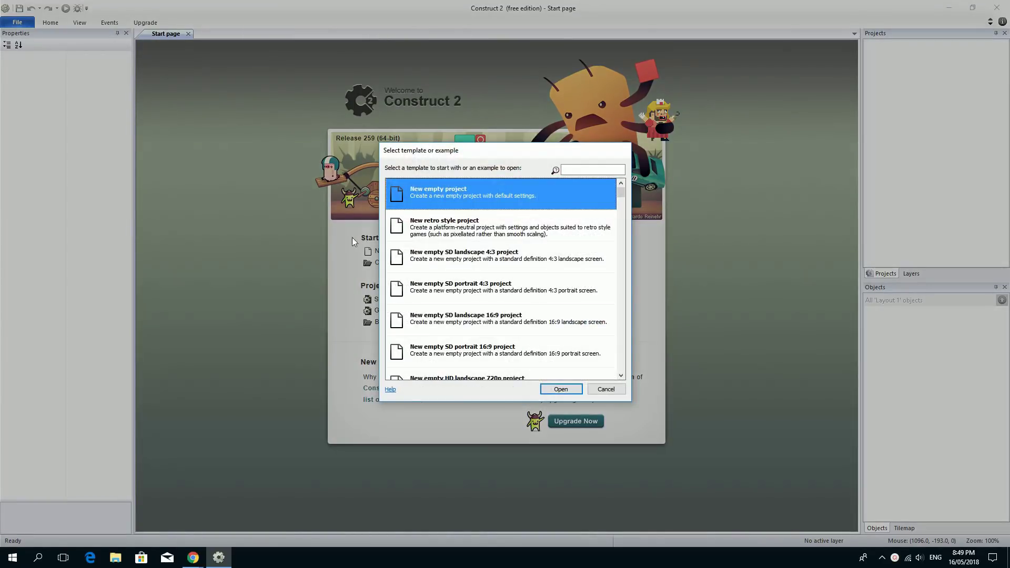
{"action": "mouse_move", "coordinate": [620, 194]}
{"action": "left_mouse_down"}
{"action": "mouse_move", "coordinate": [621, 239]}
{"action": "mouse_move", "coordinate": [621, 193]}
{"action": "left_mouse_up"}
{"action": "left_click", "coordinate": [568, 388]}
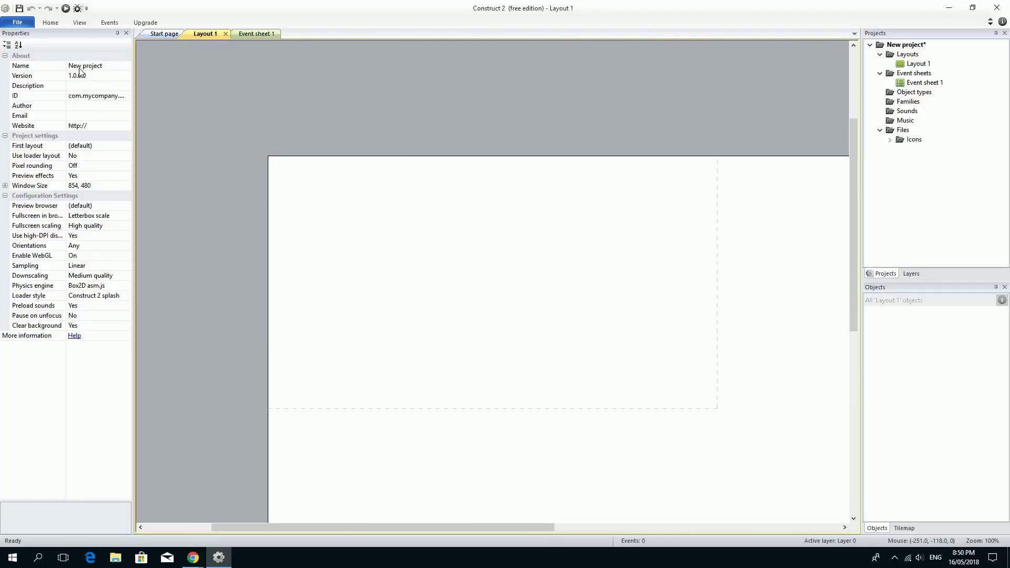
{"action": "left_click", "coordinate": [105, 65]}
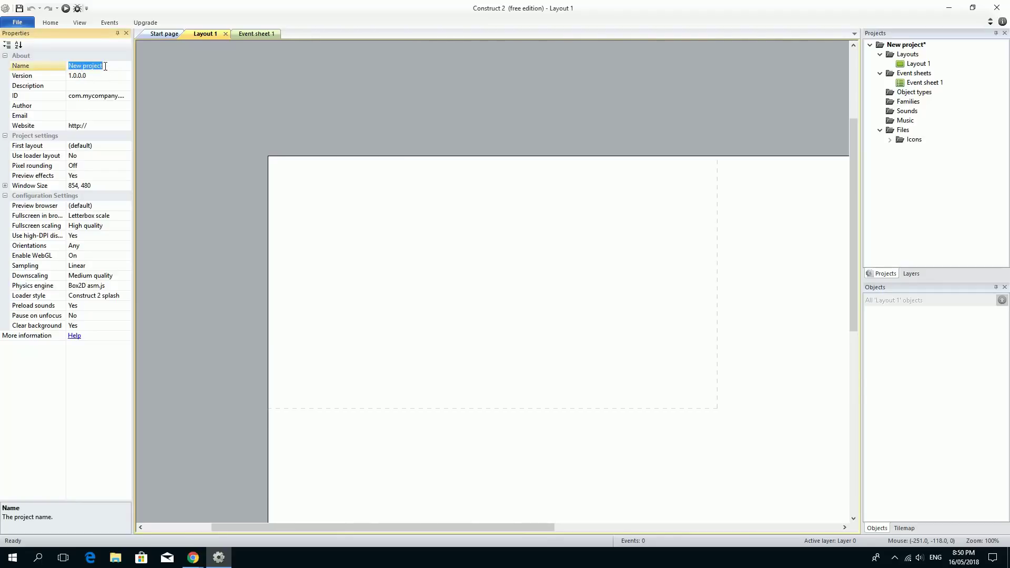
{"action": "type", "text": "platformer"}
{"action": "key", "text": "Return"}
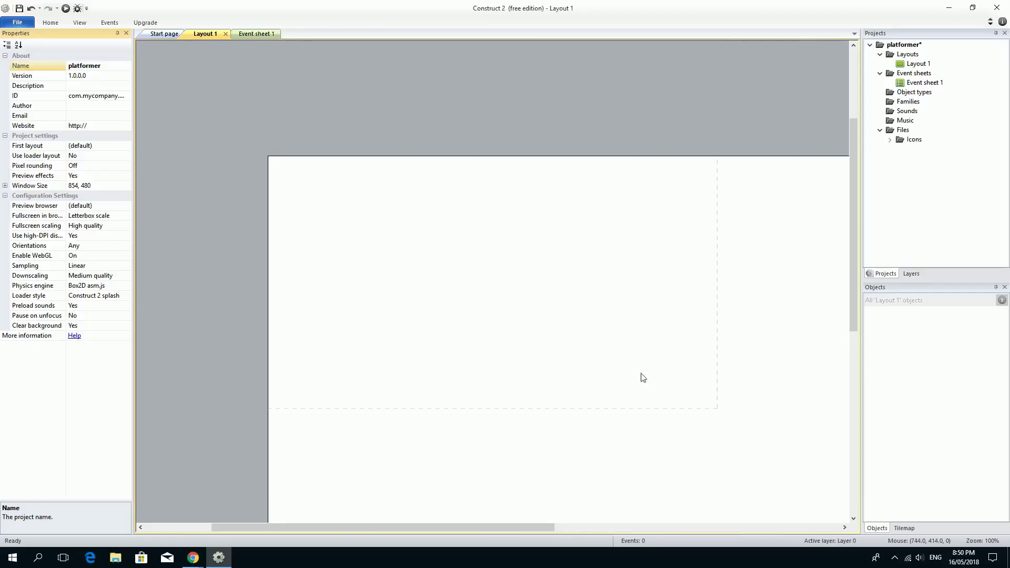
Step: Examine the whole layout and its dashed window outline at several magnifications
{"action": "middle_click_drag", "start_coordinate": [547, 326], "coordinate": [443, 205]}
{"action": "scroll", "coordinate": [460, 217], "scroll_direction": "down", "scroll_amount": 8, "text": "ctrl"}
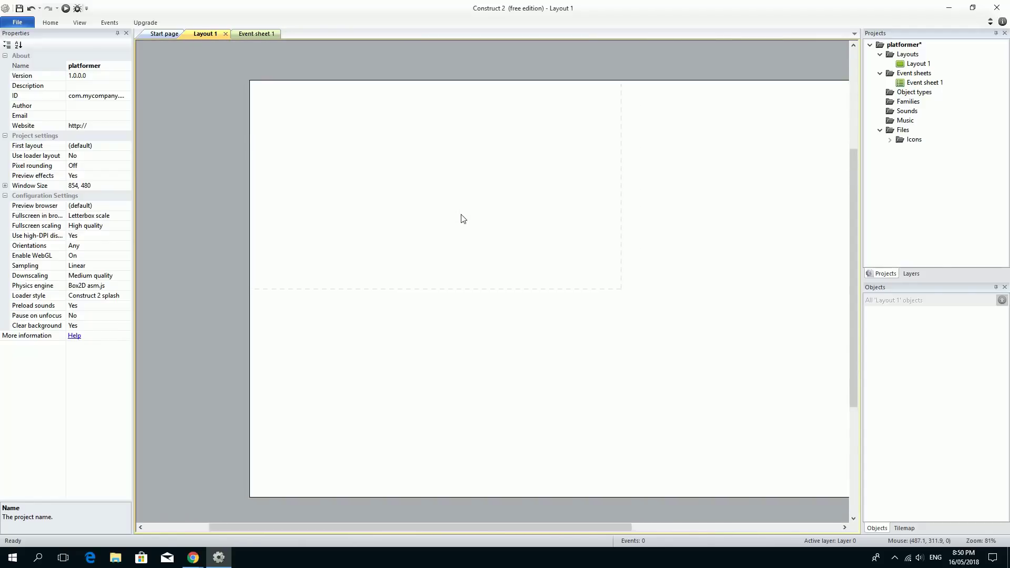
{"action": "scroll", "coordinate": [458, 256], "scroll_direction": "up", "scroll_amount": 4, "text": "ctrl"}
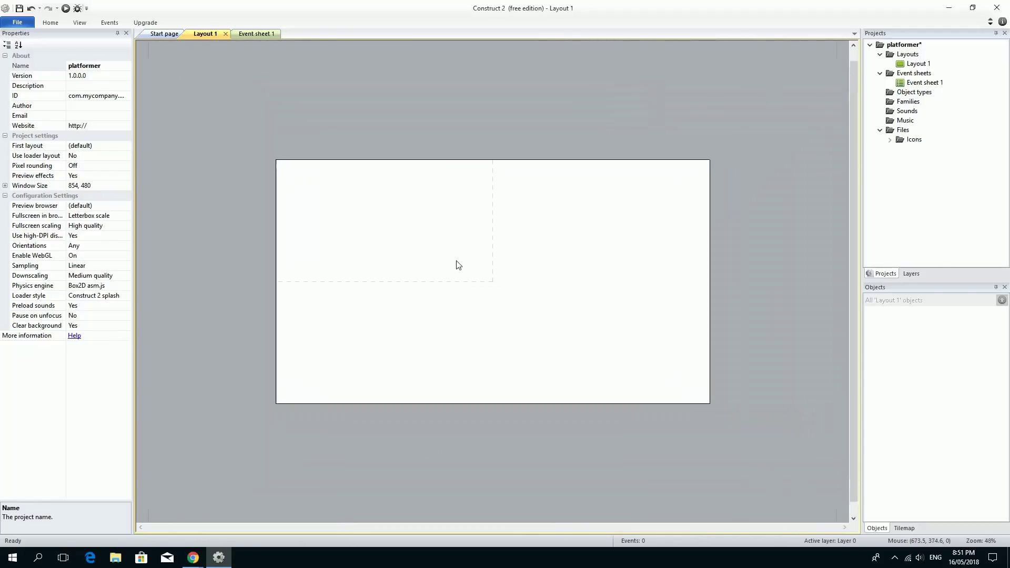
{"action": "scroll", "coordinate": [460, 263], "scroll_direction": "down", "scroll_amount": 3, "text": "ctrl"}
{"action": "scroll", "coordinate": [460, 265], "scroll_direction": "up", "scroll_amount": 2, "text": "ctrl"}
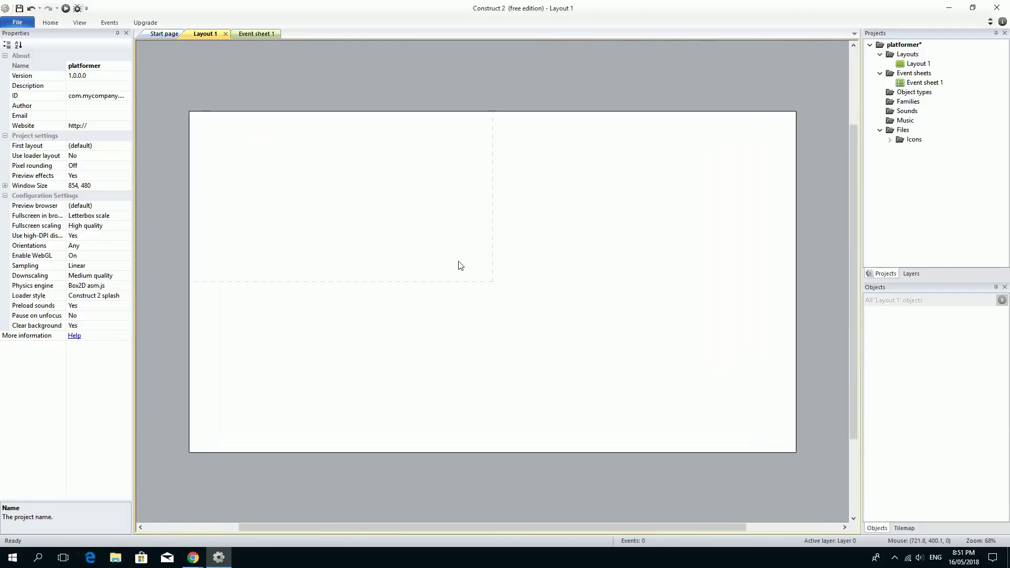
{"action": "scroll", "coordinate": [460, 265], "scroll_direction": "down", "scroll_amount": 1, "text": "ctrl"}
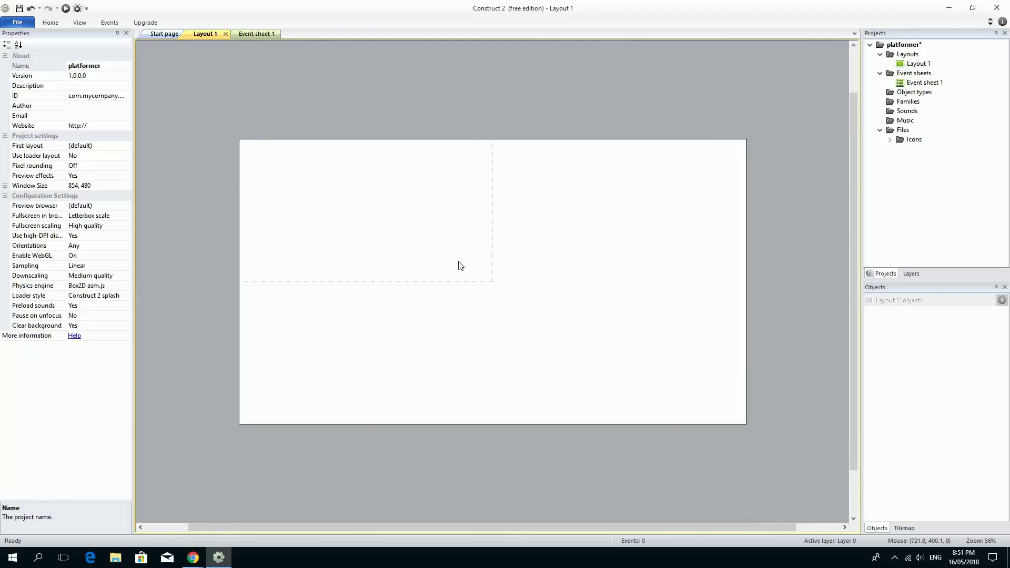
{"action": "scroll", "coordinate": [461, 265], "scroll_direction": "up", "scroll_amount": 2, "text": "ctrl"}
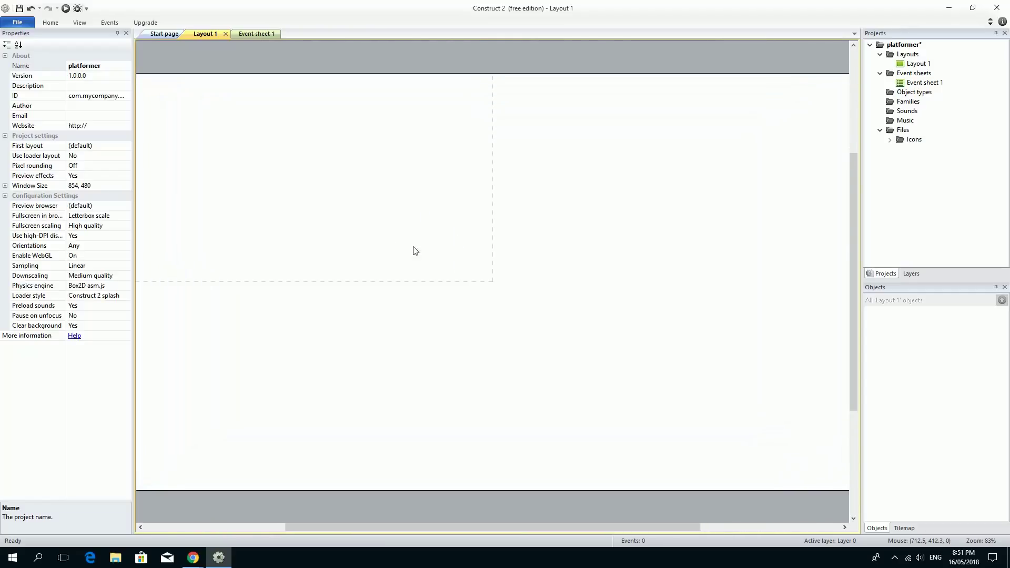
{"action": "scroll", "coordinate": [444, 261], "scroll_direction": "down", "scroll_amount": 1, "text": "ctrl"}
{"action": "scroll", "coordinate": [522, 309], "scroll_direction": "up", "scroll_amount": 1, "text": "ctrl"}
{"action": "scroll", "coordinate": [452, 294], "scroll_direction": "up", "scroll_amount": 1, "text": "ctrl"}
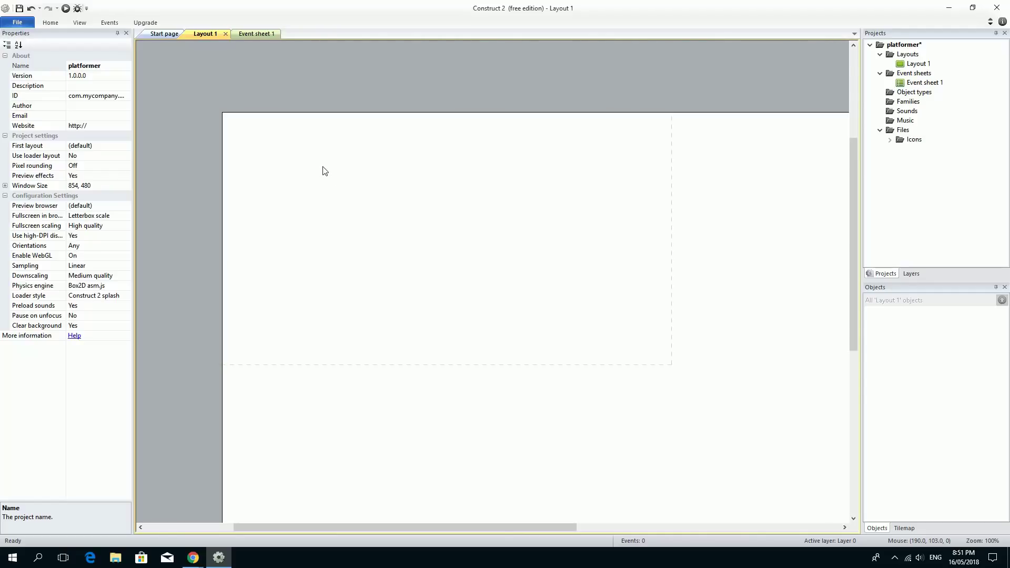
{"action": "mouse_move", "coordinate": [326, 183]}
{"action": "middle_mouse_down"}
{"action": "mouse_move", "coordinate": [349, 165]}
{"action": "mouse_move", "coordinate": [339, 173]}
{"action": "middle_mouse_up"}
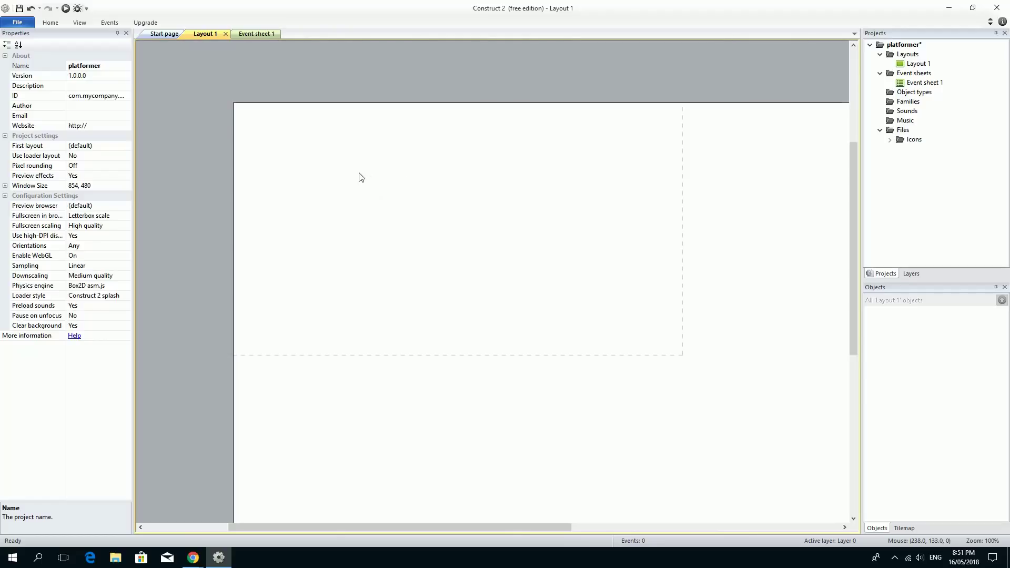
Step: Insert a new Sprite object into the upper part of the layout, inside the dashed window outline
{"action": "double_click", "coordinate": [309, 166]}
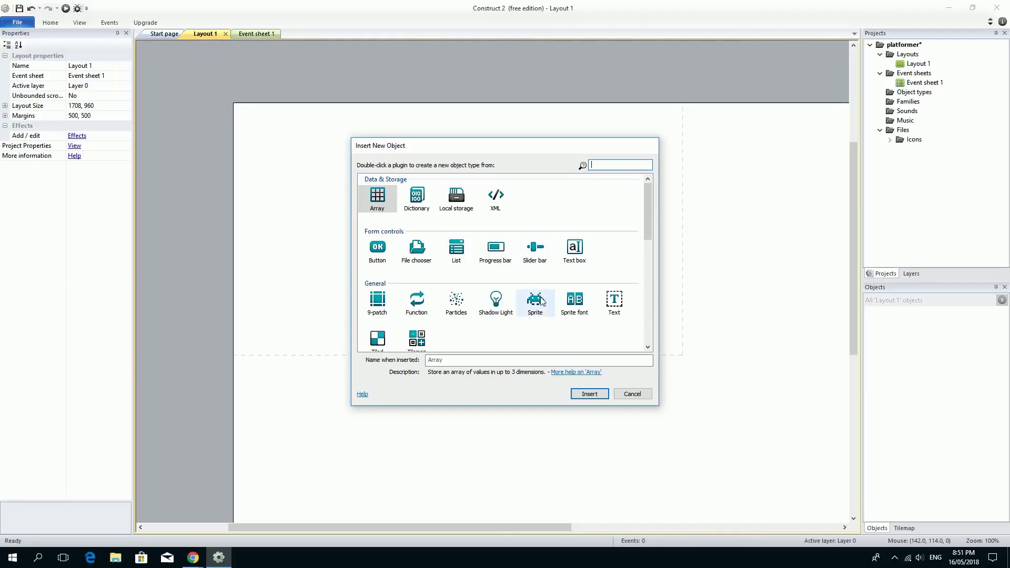
{"action": "left_click", "coordinate": [538, 312]}
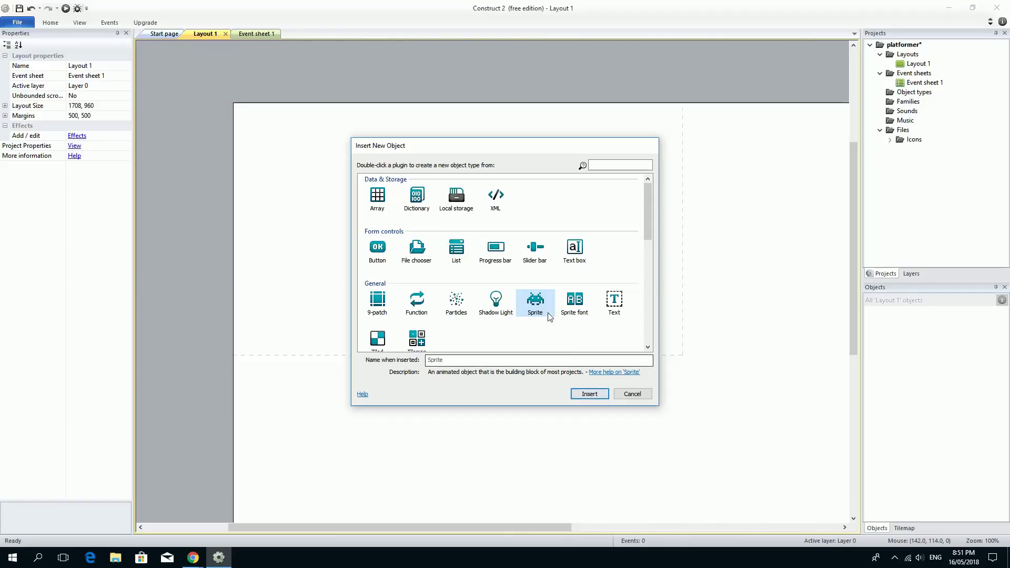
{"action": "double_click", "coordinate": [537, 307]}
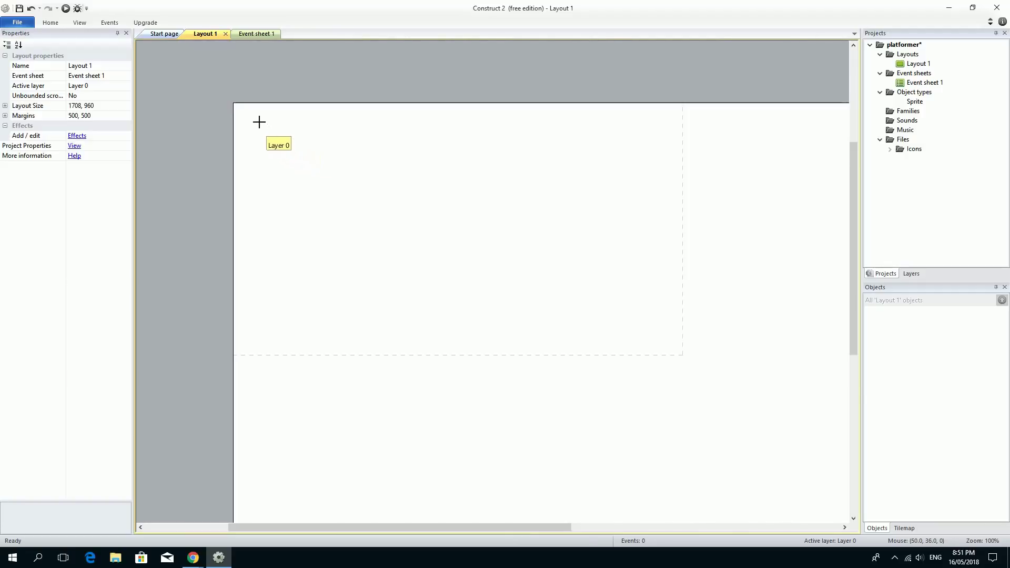
{"action": "left_click", "coordinate": [424, 176]}
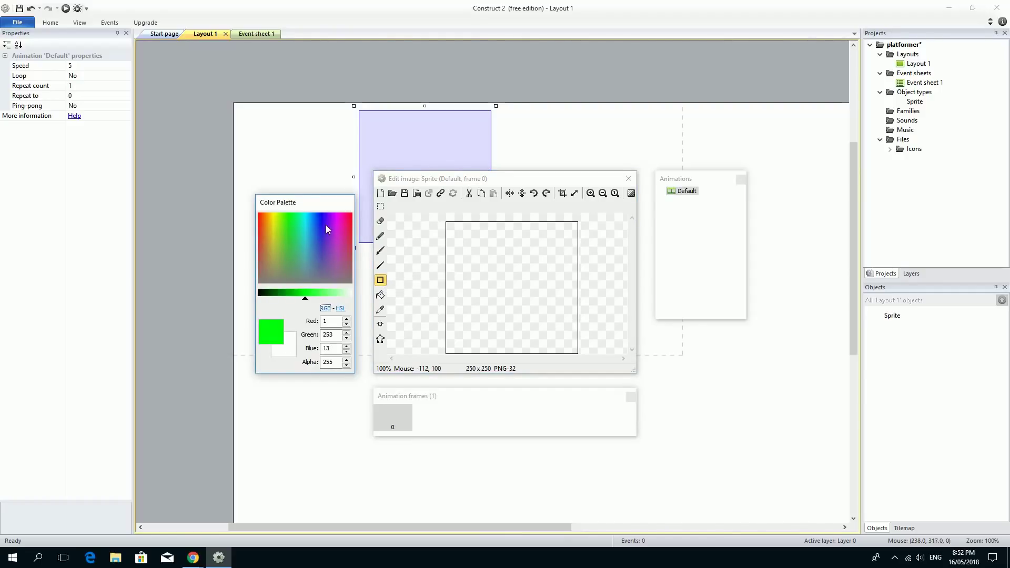
Step: Paint a tall blue rectangle with a small block on its right edge as the sprite image, crop it to about 95 x 182, and close the image editor
{"action": "left_click_drag", "start_coordinate": [315, 225], "coordinate": [320, 212]}
{"action": "left_click_drag", "start_coordinate": [492, 251], "coordinate": [533, 345]}
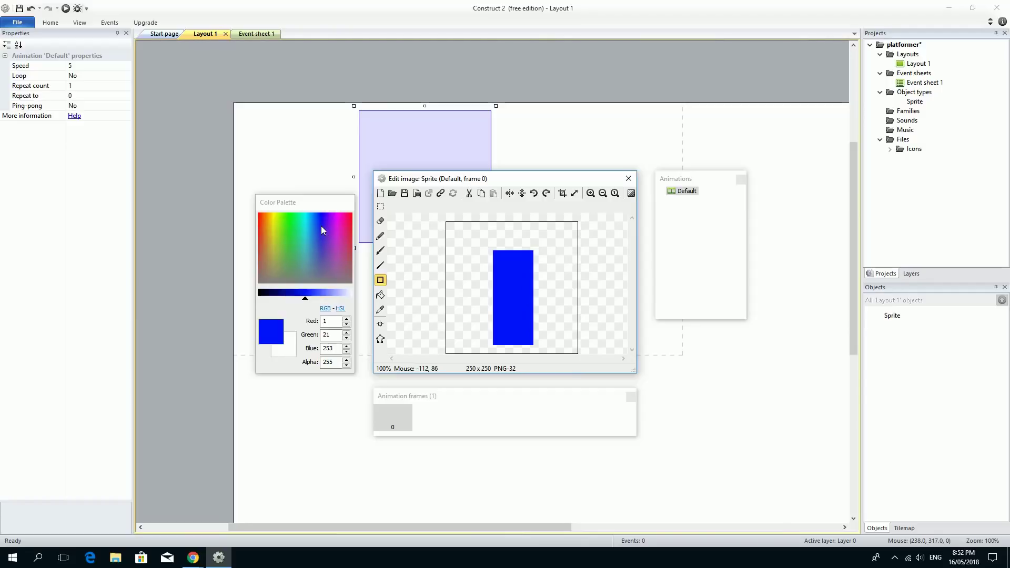
{"action": "mouse_move", "coordinate": [533, 266]}
{"action": "left_mouse_down"}
{"action": "mouse_move", "coordinate": [547, 282]}
{"action": "mouse_move", "coordinate": [541, 274]}
{"action": "left_mouse_up"}
{"action": "left_click", "coordinate": [562, 194]}
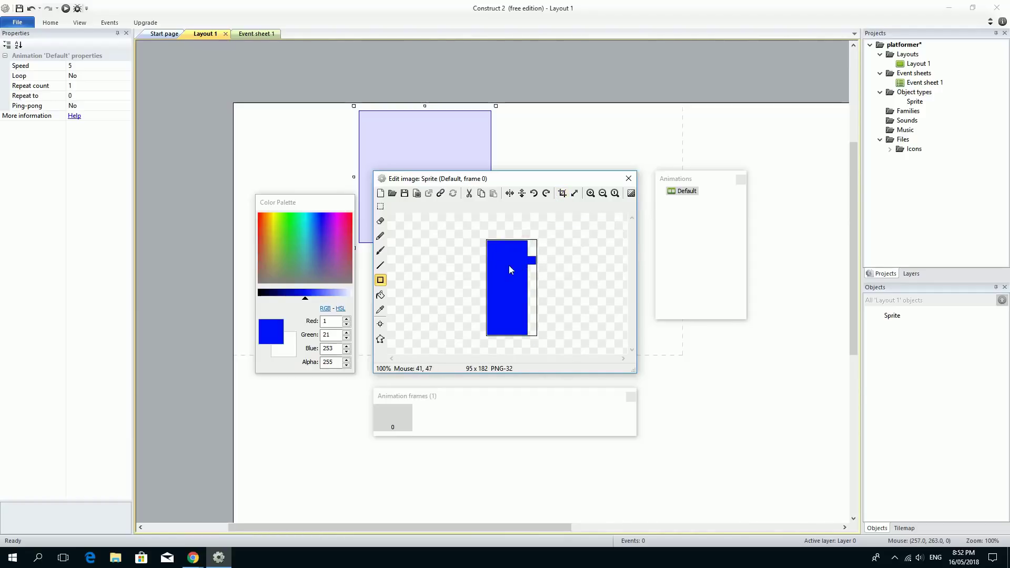
{"action": "left_click", "coordinate": [629, 179]}
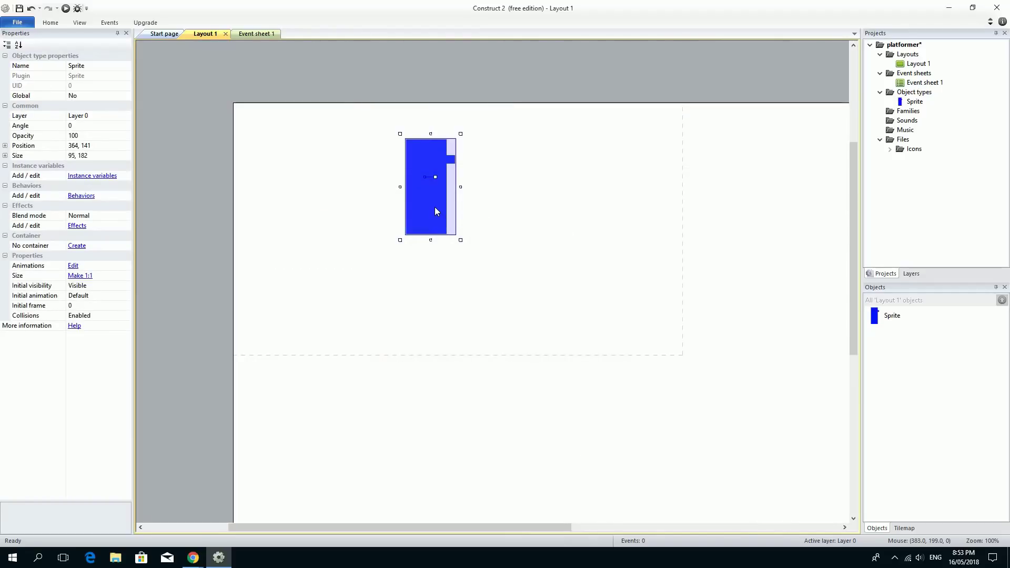
Step: Shrink the blue sprite to about 20 x 43 and move it to about 359, 223 in the layout
{"action": "left_click_drag", "start_coordinate": [435, 206], "coordinate": [341, 222]}
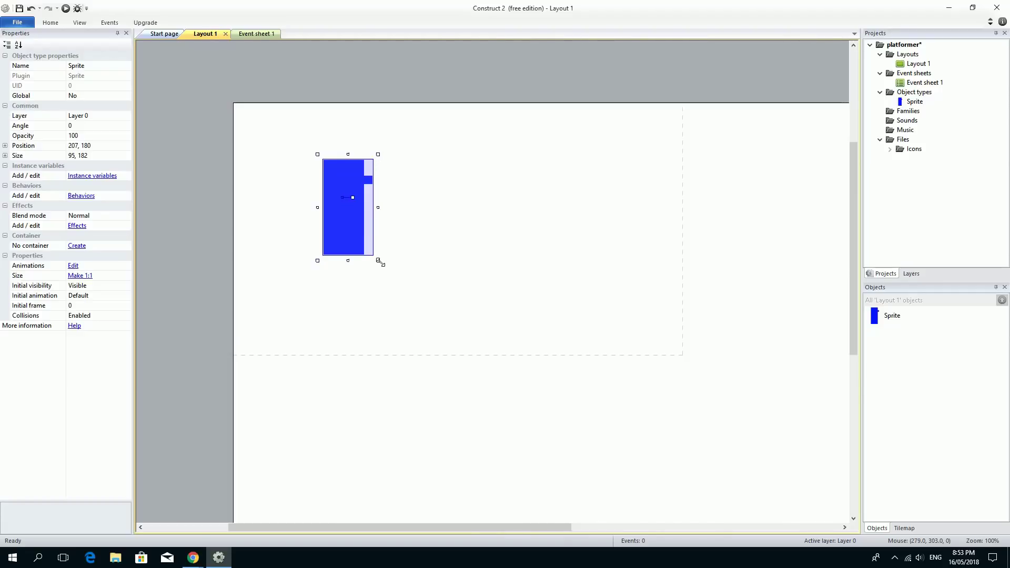
{"action": "left_click_drag", "start_coordinate": [378, 261], "coordinate": [418, 251]}
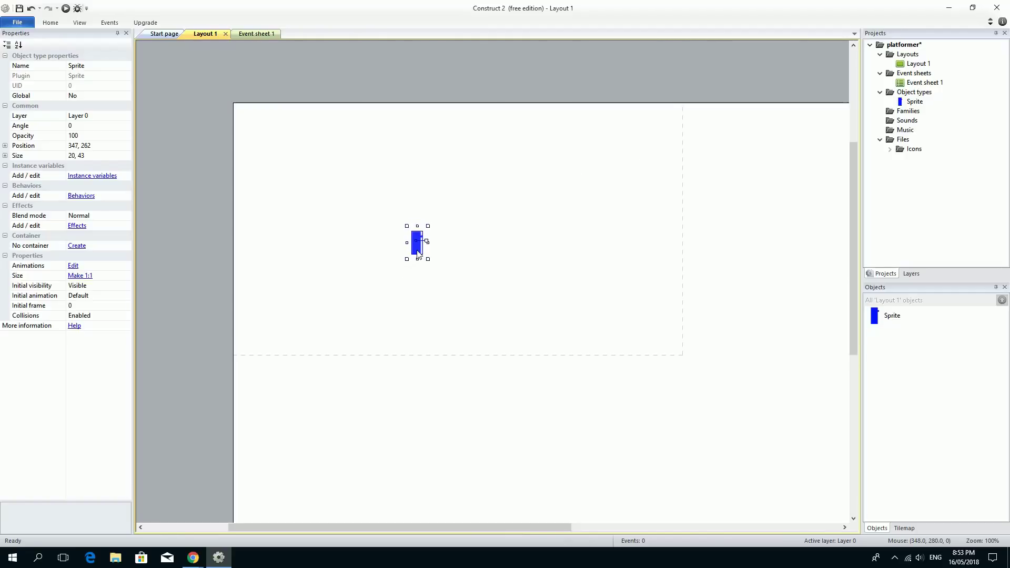
{"action": "left_click_drag", "start_coordinate": [418, 256], "coordinate": [426, 243]}
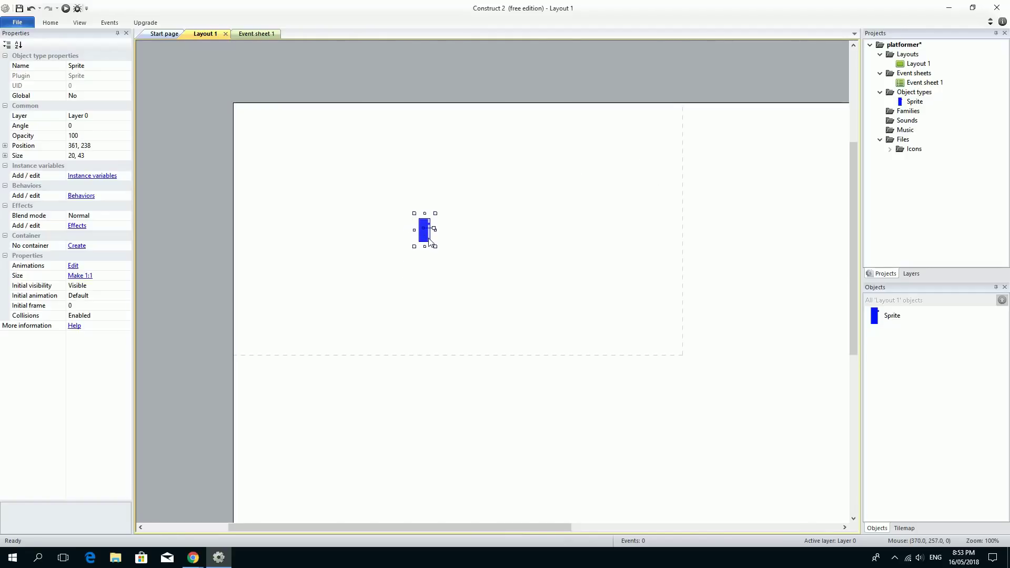
{"action": "left_click_drag", "start_coordinate": [425, 237], "coordinate": [424, 230]}
Step: Preview the layout in a maximized browser window to check the blue sprite, and return to the layout editor
{"action": "left_click", "coordinate": [65, 9]}
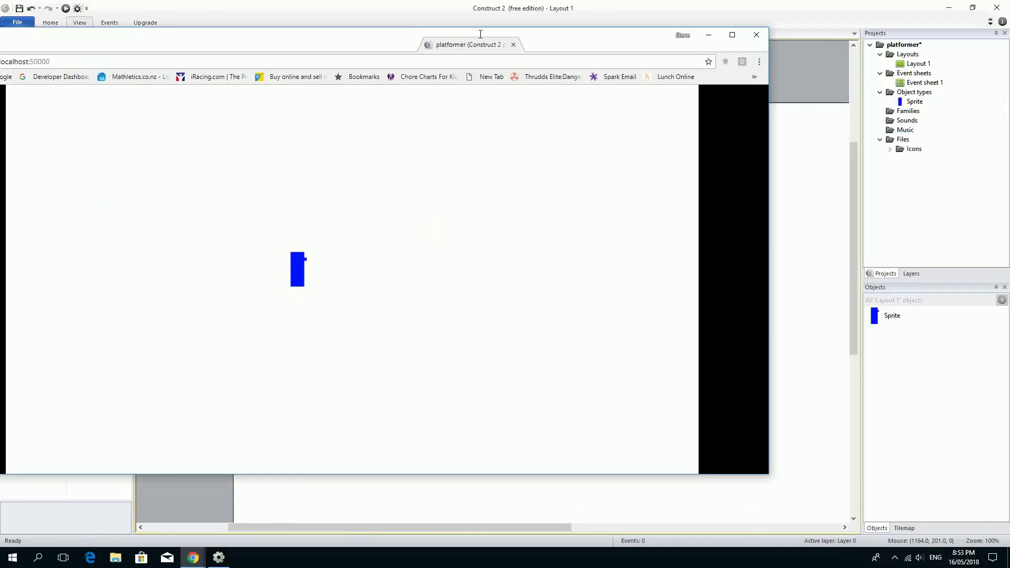
{"action": "left_click_drag", "start_coordinate": [543, 40], "coordinate": [631, 1]}
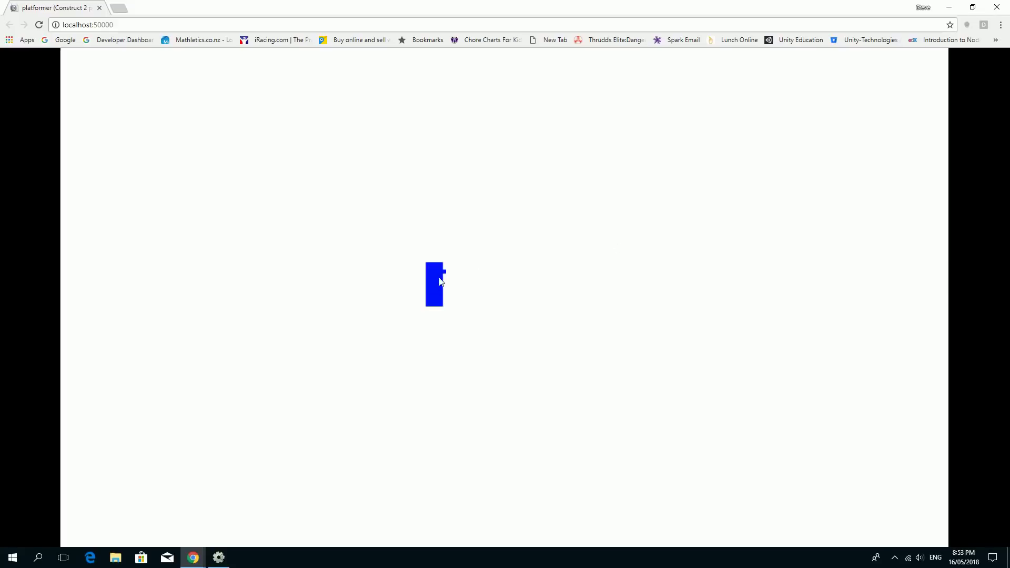
{"action": "left_click", "coordinate": [950, 9]}
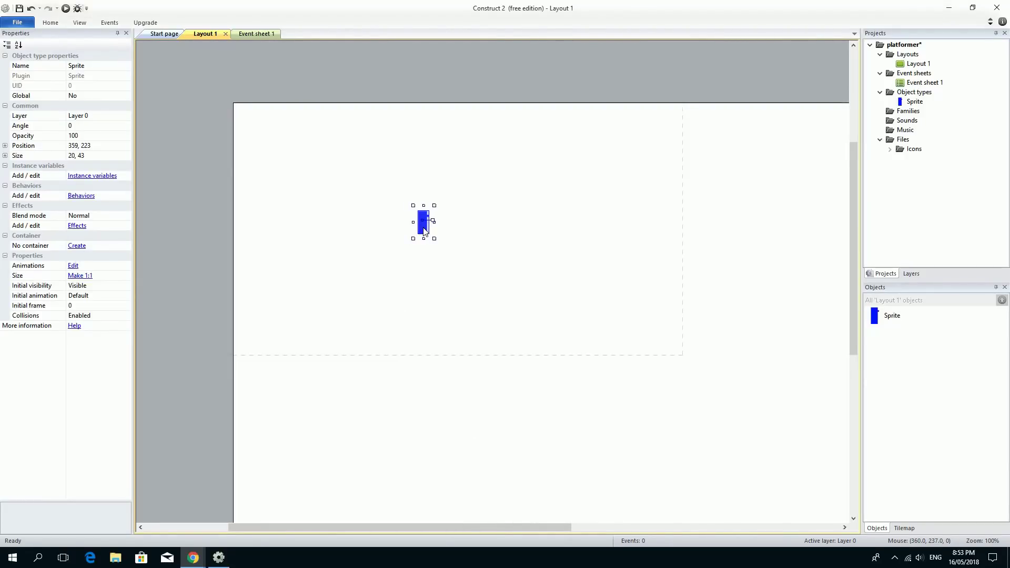
Step: Move the blue sprite up to about 358, 202 and add the Platform behavior to it
{"action": "left_click_drag", "start_coordinate": [425, 230], "coordinate": [425, 219]}
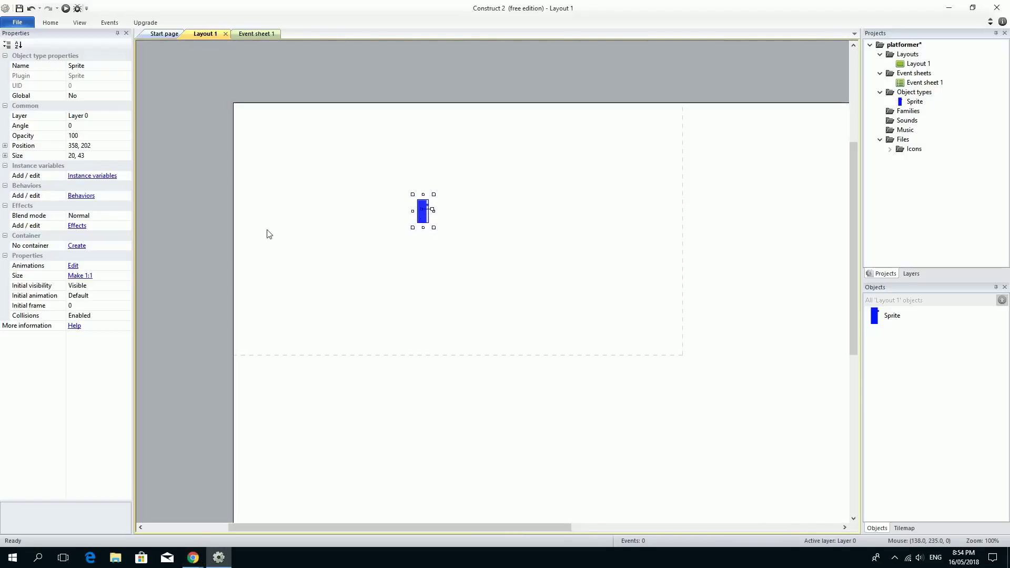
{"action": "left_click", "coordinate": [82, 196]}
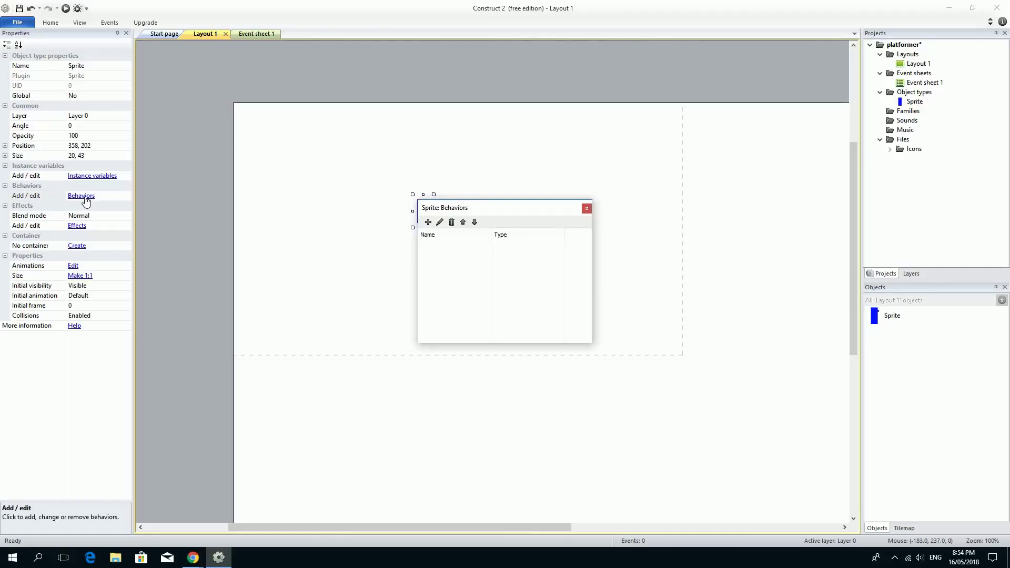
{"action": "left_click_drag", "start_coordinate": [512, 210], "coordinate": [580, 138]}
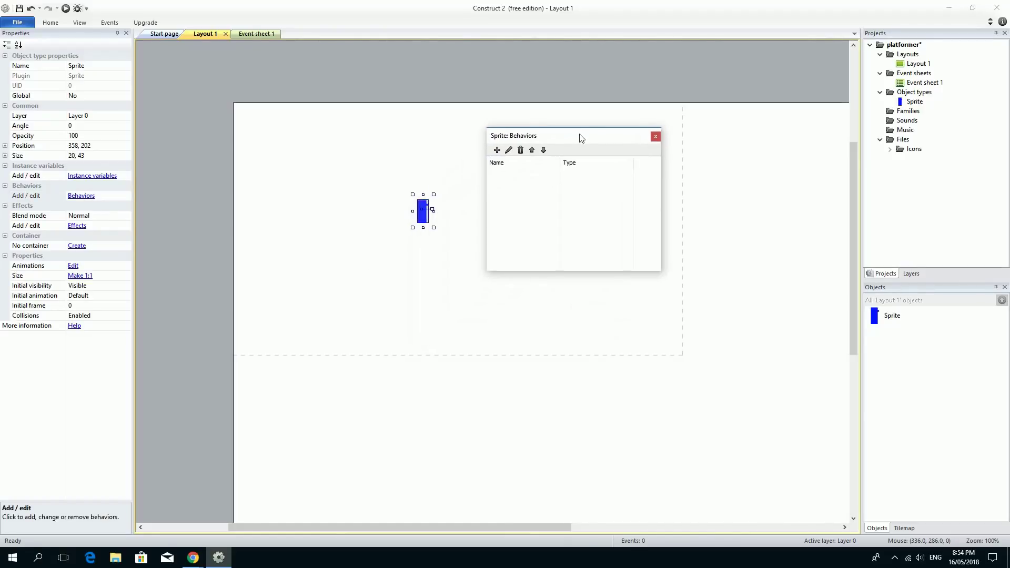
{"action": "left_click", "coordinate": [497, 151]}
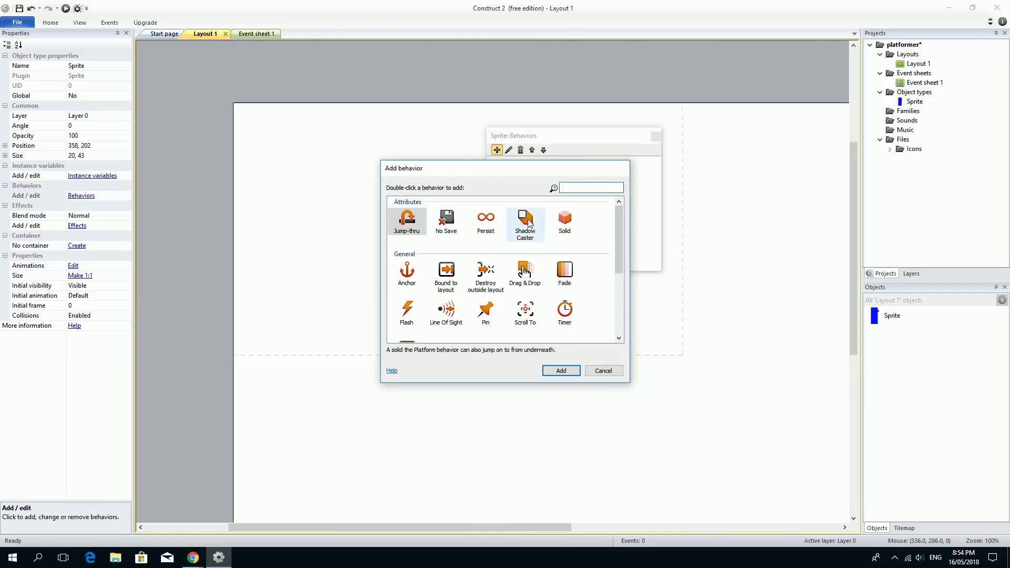
{"action": "left_click_drag", "start_coordinate": [619, 223], "coordinate": [617, 292]}
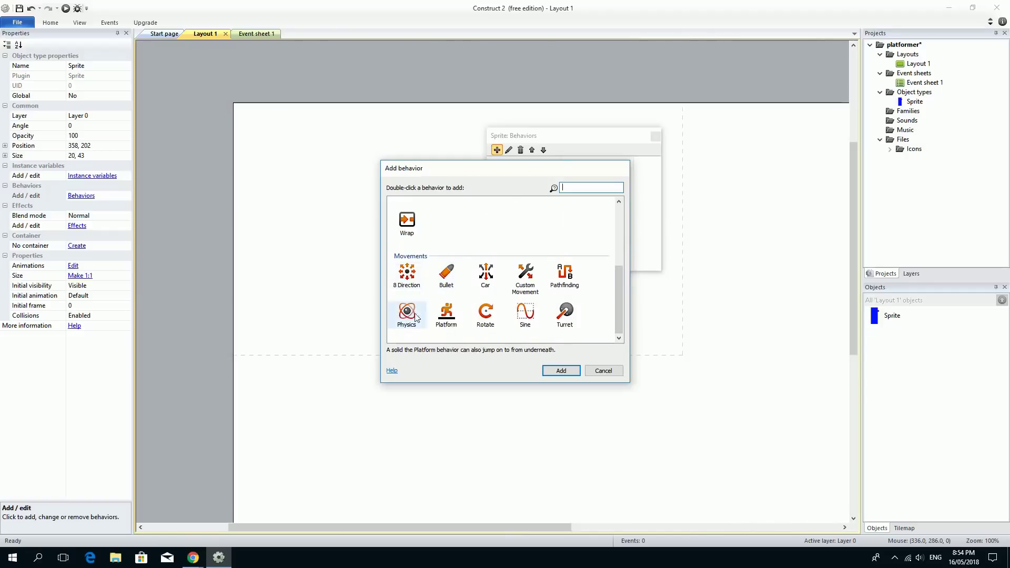
{"action": "left_click", "coordinate": [448, 316]}
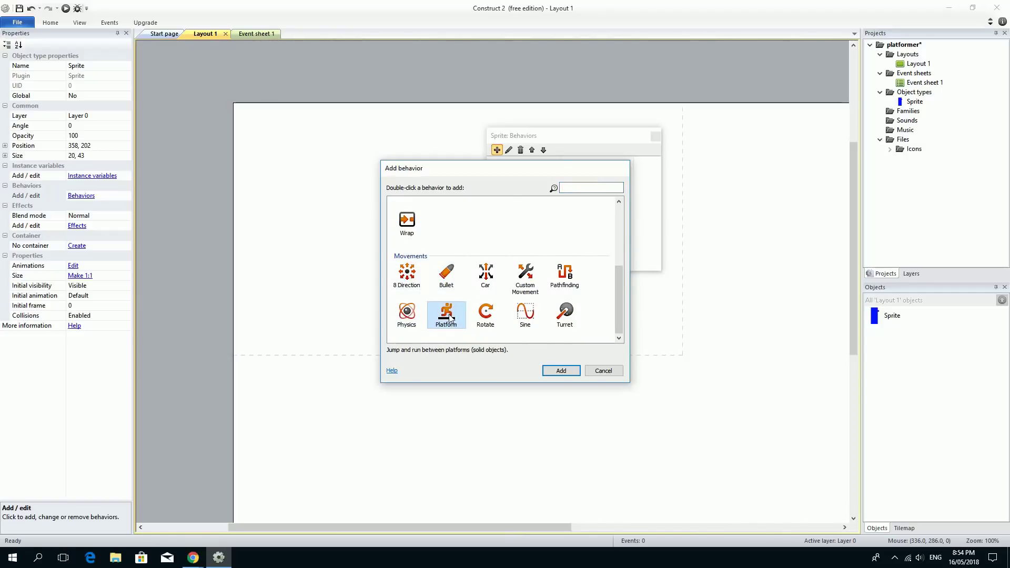
{"action": "left_click", "coordinate": [559, 370]}
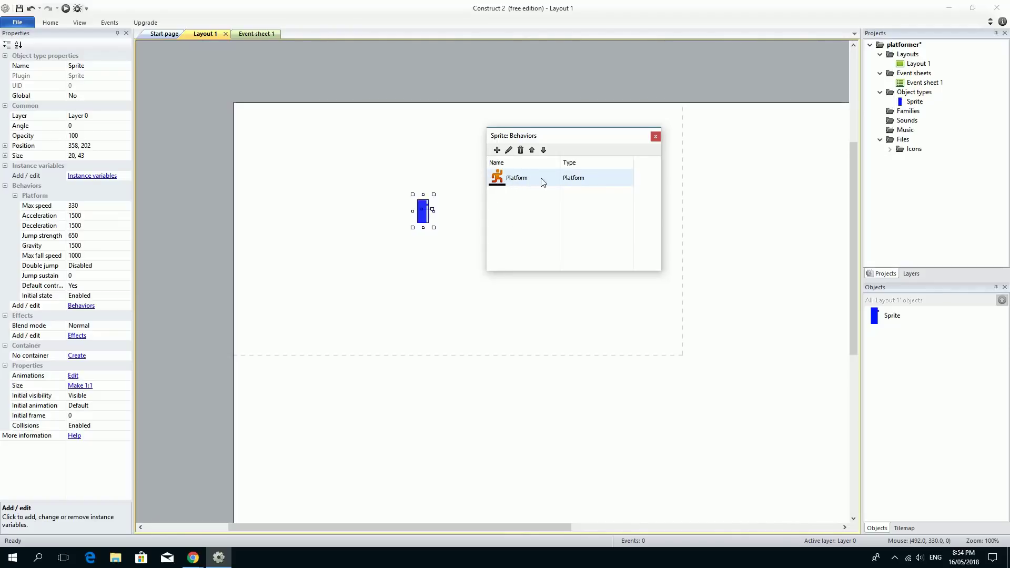
{"action": "left_click", "coordinate": [655, 137]}
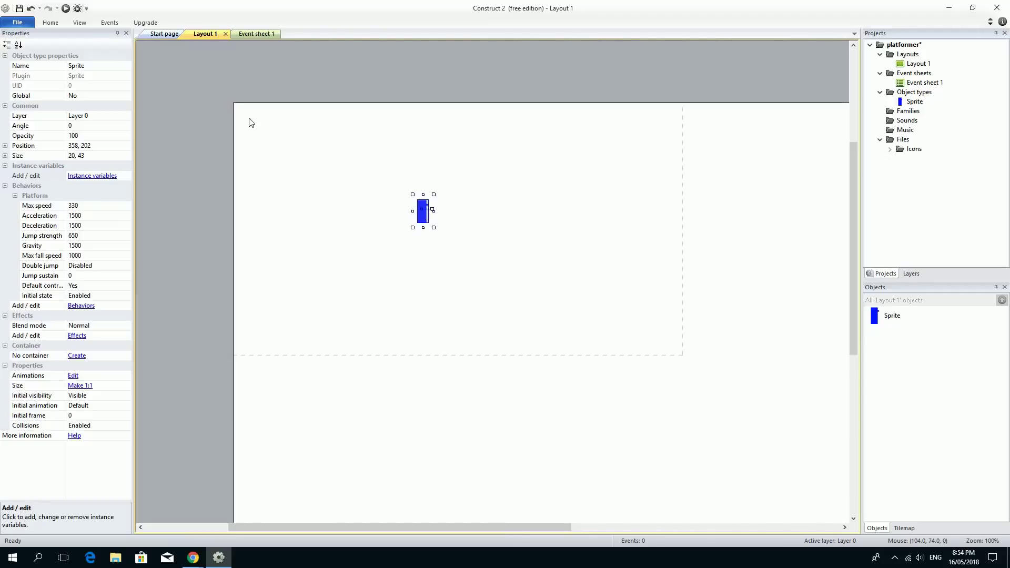
Step: Run a preview of the layout and move the blue sprite up to about 353, 171
{"action": "left_click", "coordinate": [65, 8]}
{"action": "left_click_drag", "start_coordinate": [424, 221], "coordinate": [421, 205]}
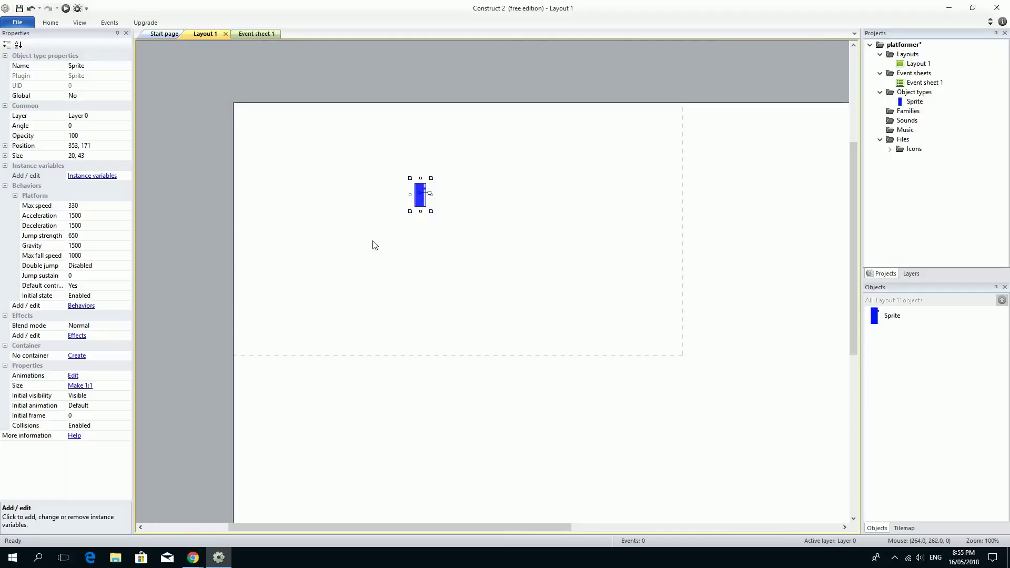
Step: Insert a new Sprite object into the layout at about 230, 284, below the blue sprite
{"action": "left_click", "coordinate": [388, 245]}
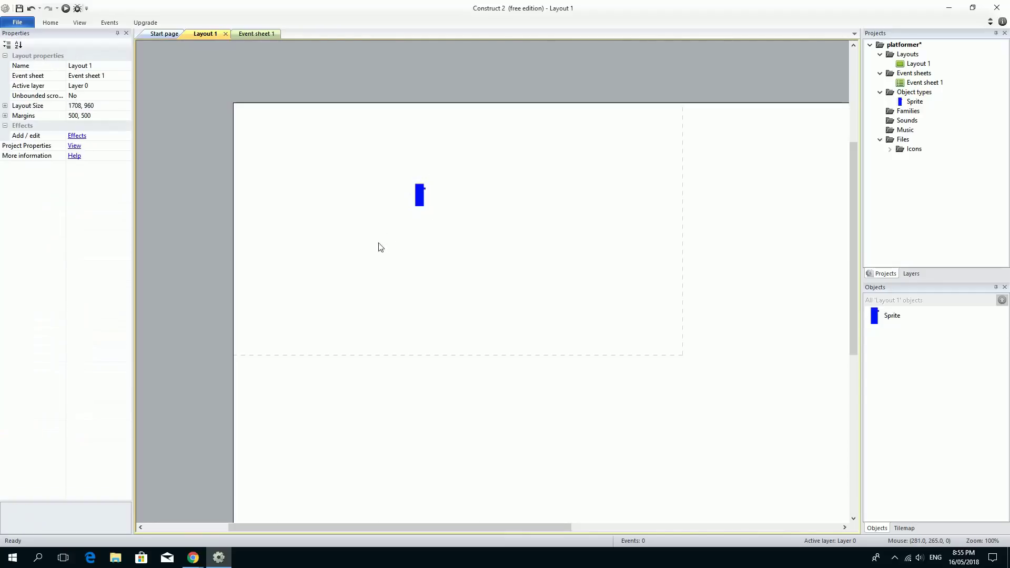
{"action": "double_click", "coordinate": [384, 248]}
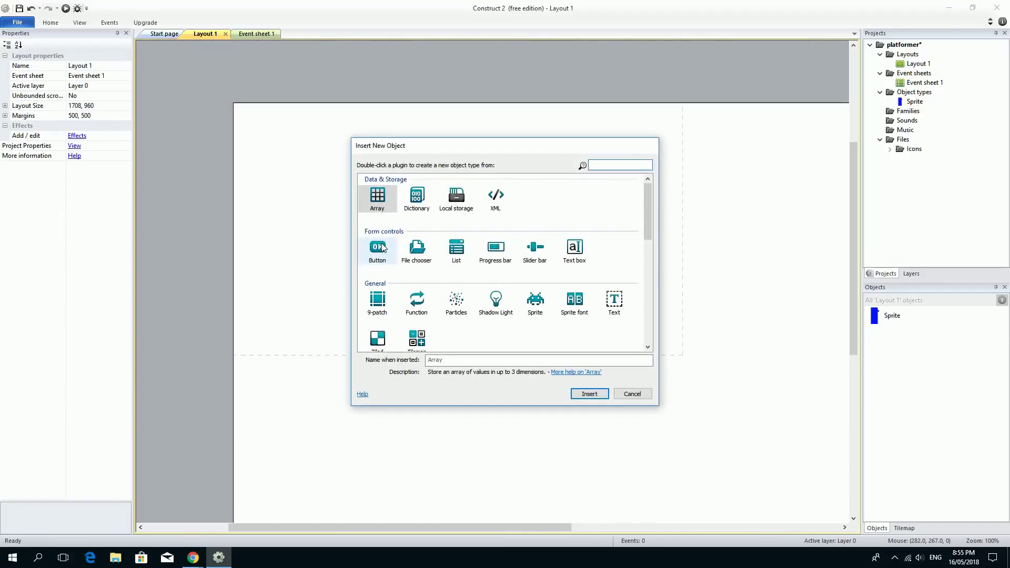
{"action": "left_click", "coordinate": [537, 300]}
{"action": "double_click", "coordinate": [537, 300]}
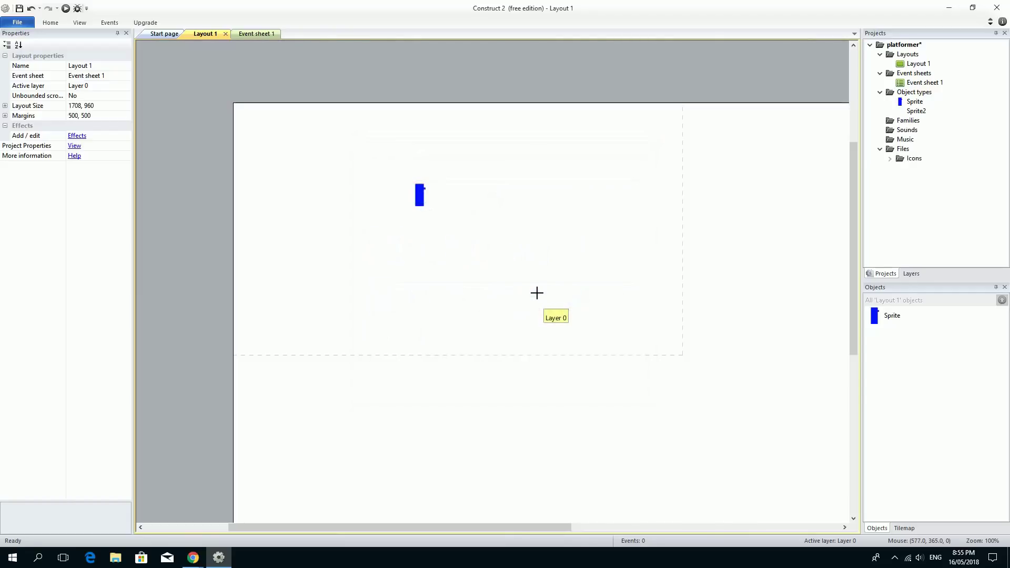
{"action": "left_click", "coordinate": [352, 250]}
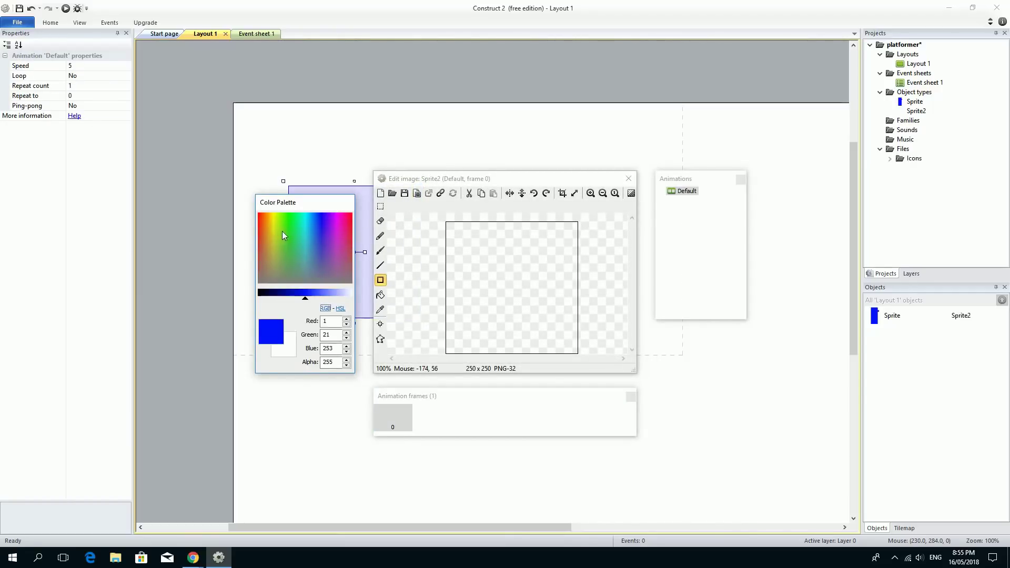
Step: Draw a solid green (4, 250, 39) horizontal bar across the new sprite's image, crop it to about 242 x 22, and close the image editor
{"action": "left_click", "coordinate": [289, 220]}
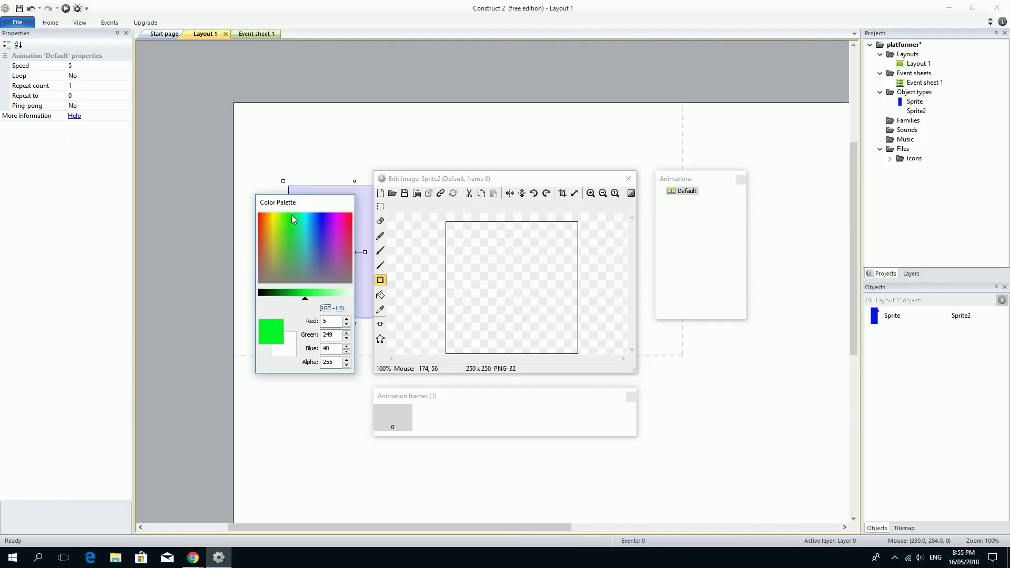
{"action": "left_click", "coordinate": [292, 218]}
{"action": "left_click", "coordinate": [381, 281]}
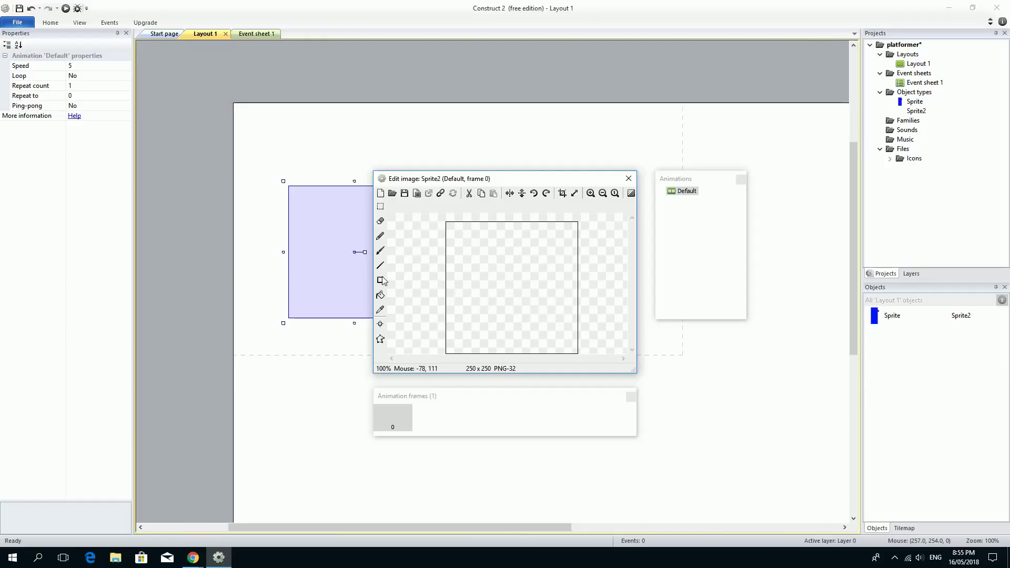
{"action": "left_click", "coordinate": [381, 281]}
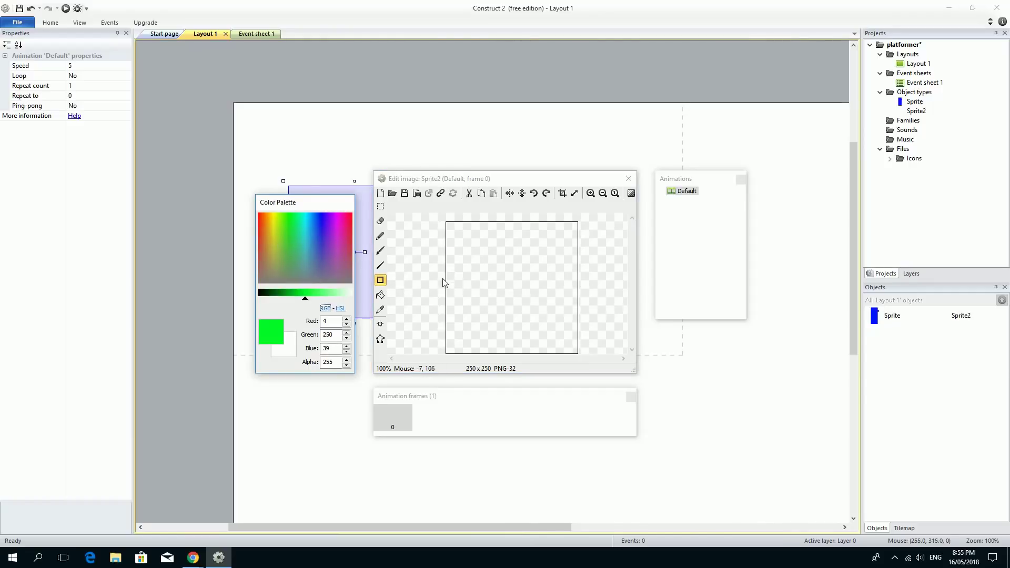
{"action": "left_click_drag", "start_coordinate": [448, 282], "coordinate": [575, 296]}
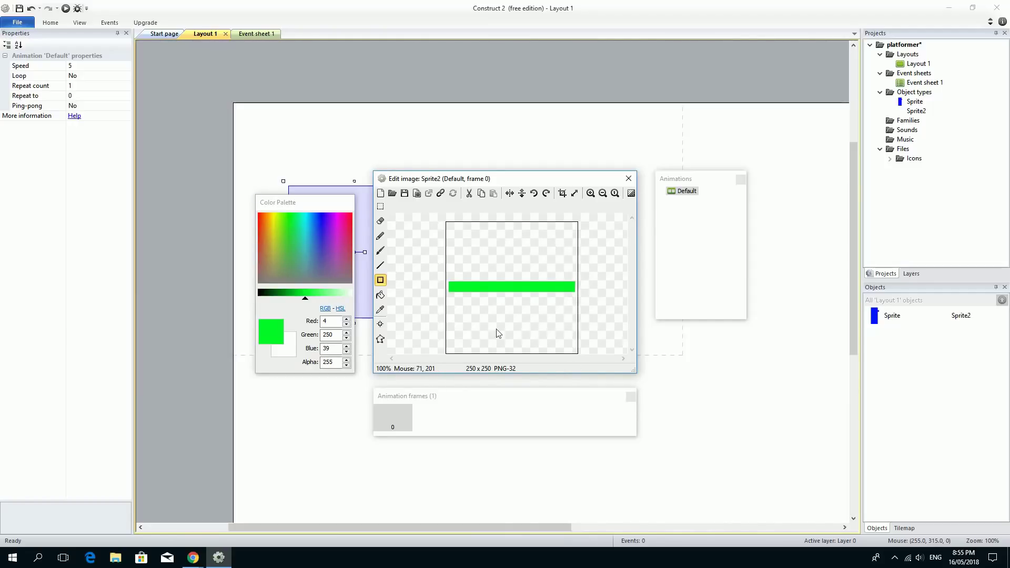
{"action": "left_click", "coordinate": [562, 193]}
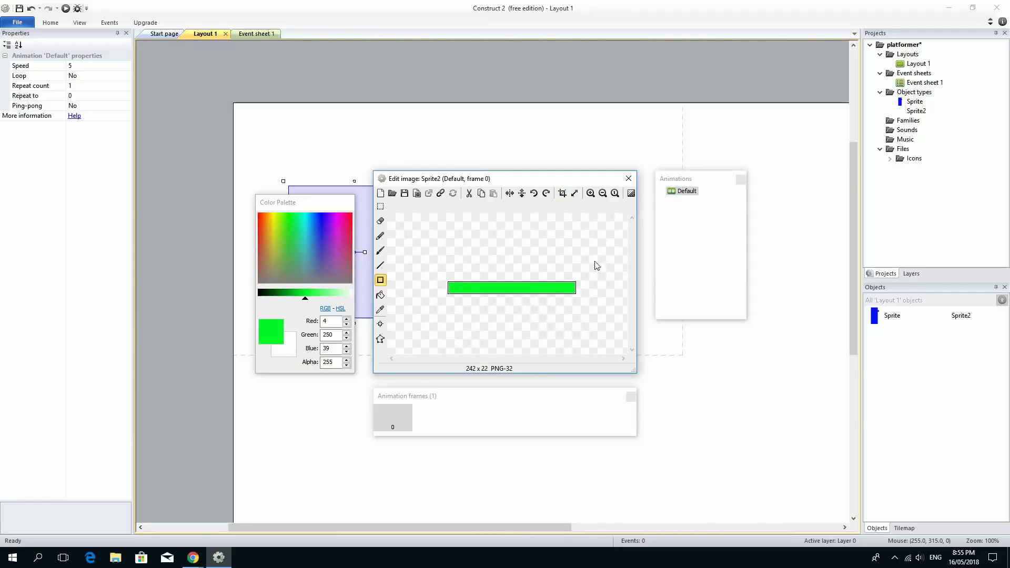
{"action": "left_click", "coordinate": [629, 179]}
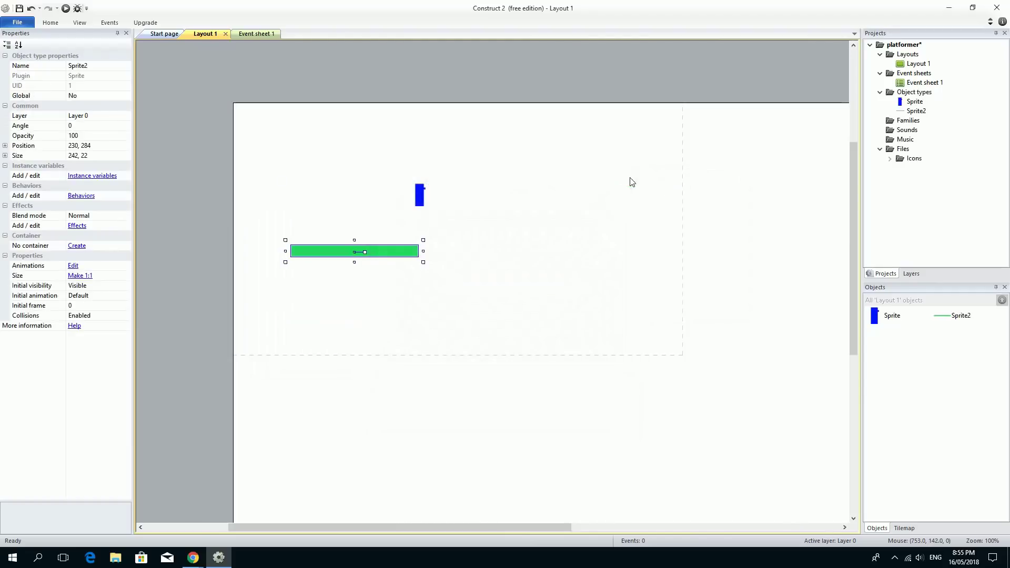
Step: Move the green platform beneath the blue sprite to about 356, 312, preview the layout in the browser, and return to the layout editor
{"action": "left_click_drag", "start_coordinate": [396, 250], "coordinate": [459, 267]}
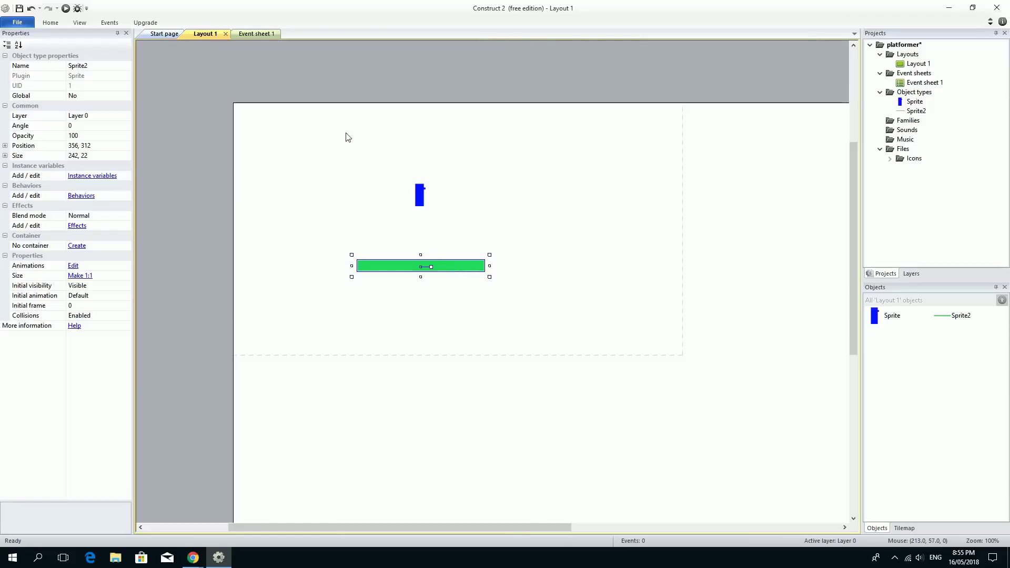
{"action": "left_click", "coordinate": [65, 9]}
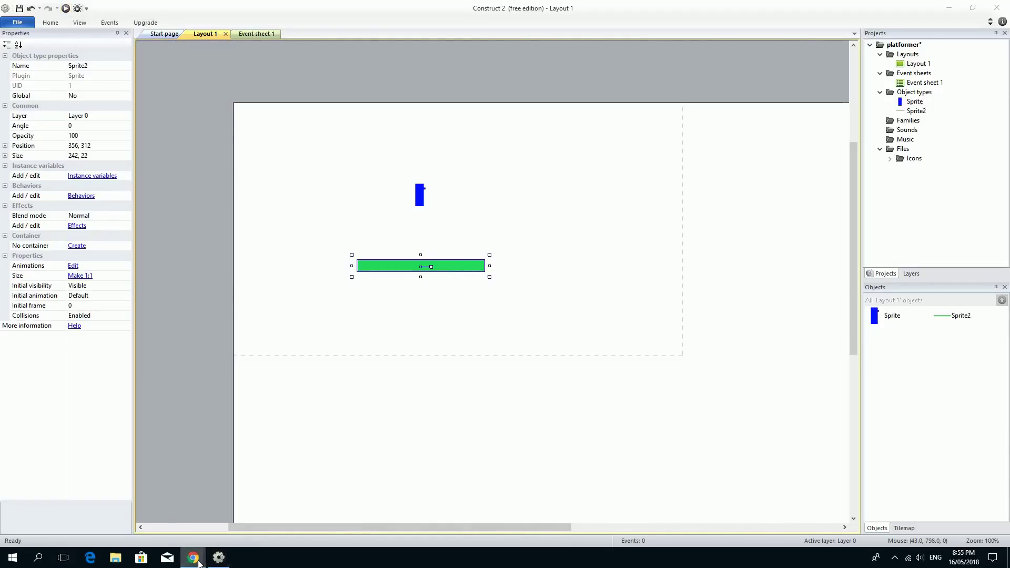
{"action": "left_click", "coordinate": [304, 513]}
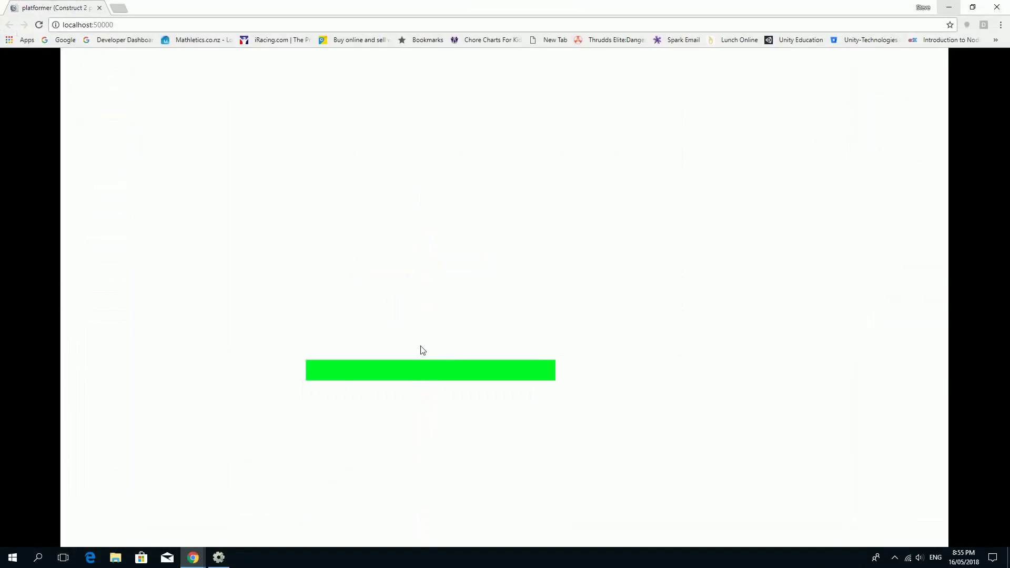
{"action": "left_click", "coordinate": [39, 25]}
{"action": "left_click", "coordinate": [947, 9]}
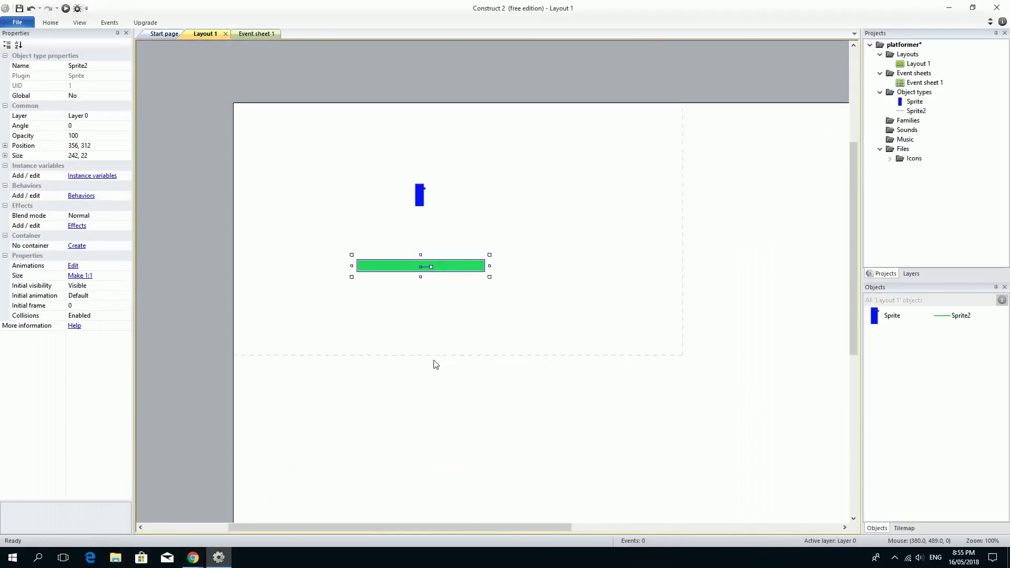
Step: Add the Solid behavior to the green platform sprite
{"action": "left_click_drag", "start_coordinate": [395, 271], "coordinate": [396, 270]}
{"action": "left_click", "coordinate": [80, 197]}
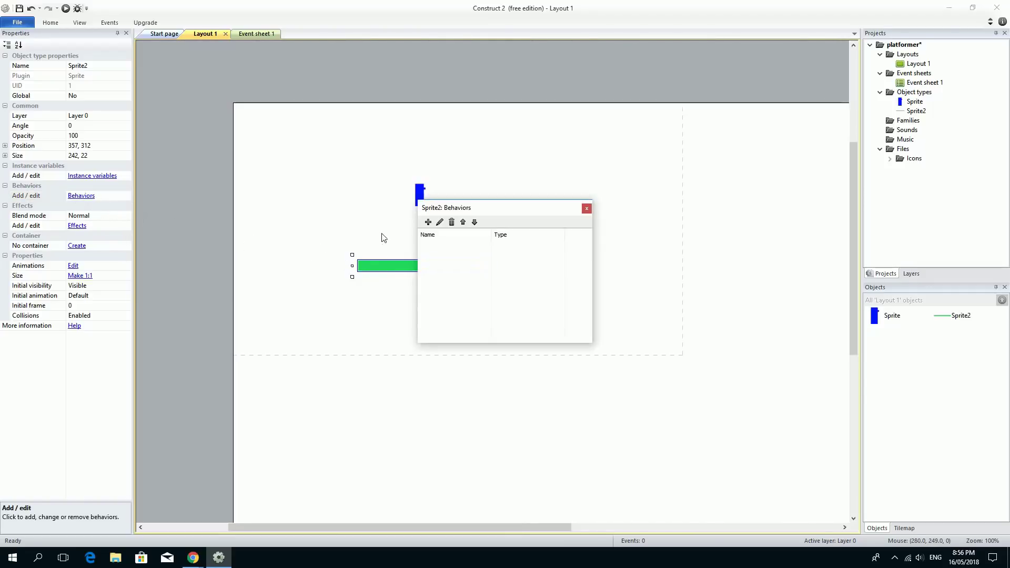
{"action": "left_click_drag", "start_coordinate": [512, 211], "coordinate": [592, 180]}
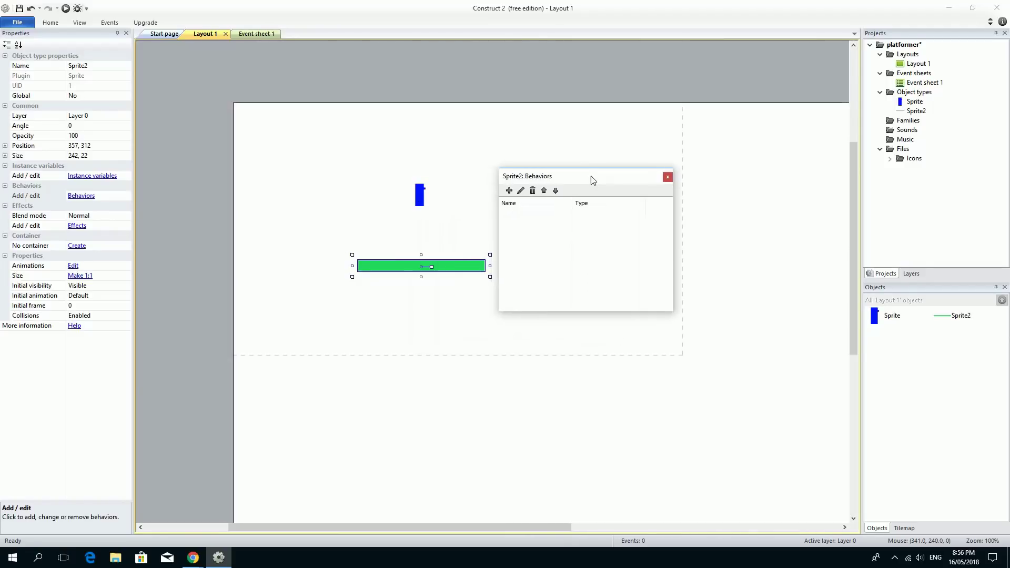
{"action": "left_click", "coordinate": [509, 190]}
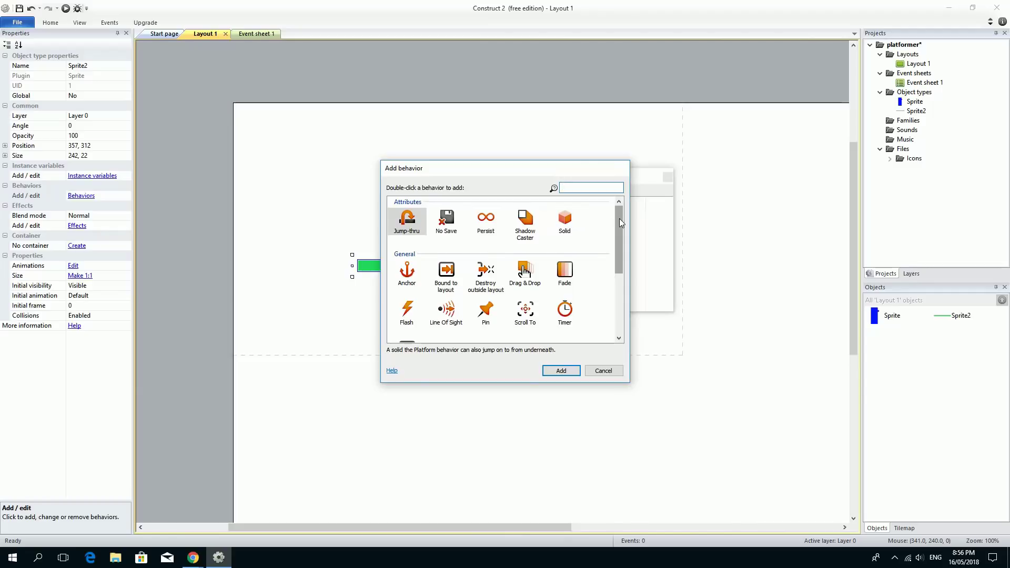
{"action": "mouse_move", "coordinate": [619, 219]}
{"action": "left_mouse_down"}
{"action": "mouse_move", "coordinate": [619, 234]}
{"action": "mouse_move", "coordinate": [619, 218]}
{"action": "left_mouse_up"}
{"action": "left_click", "coordinate": [563, 225]}
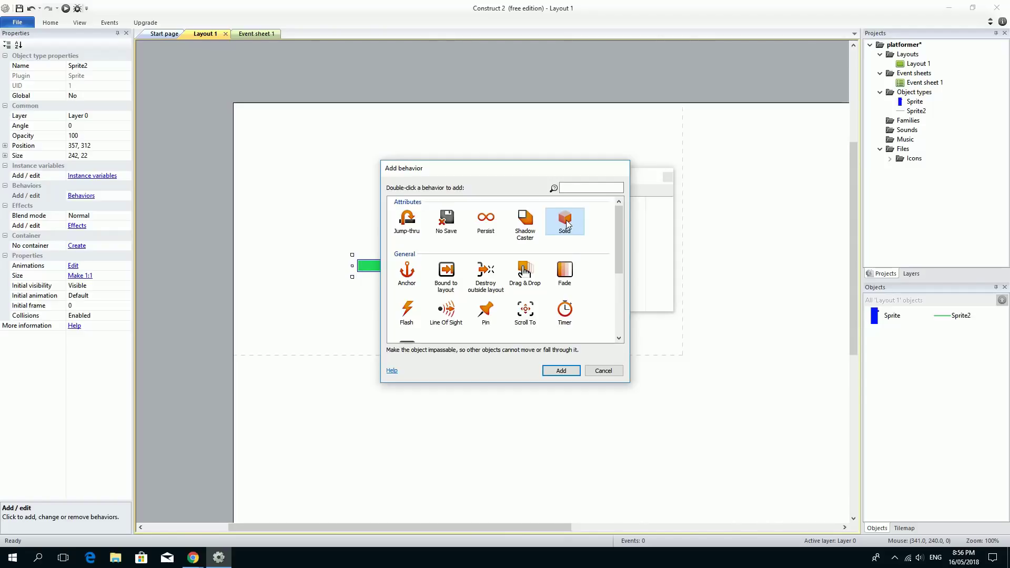
{"action": "double_click", "coordinate": [564, 221]}
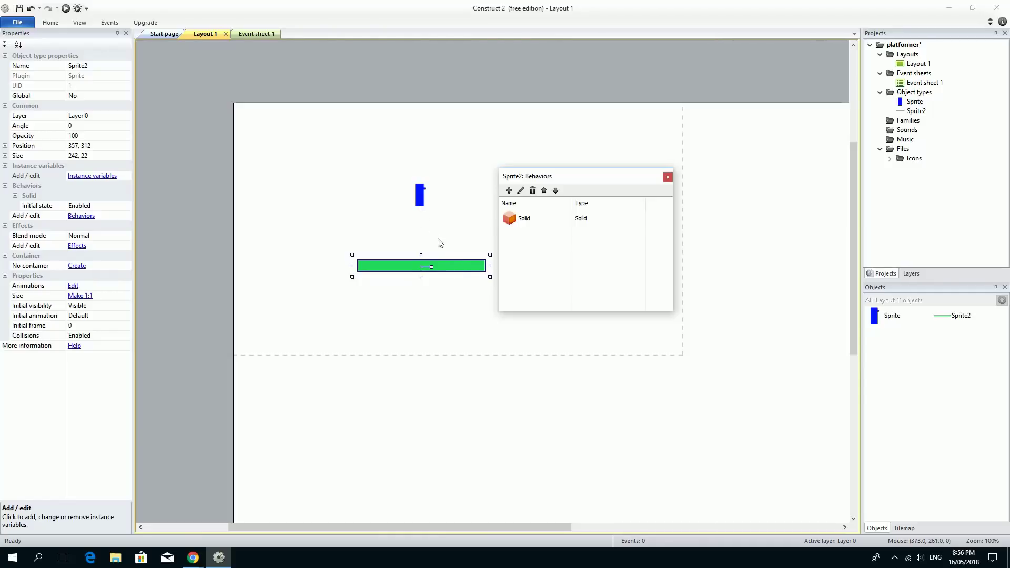
{"action": "left_click", "coordinate": [666, 178]}
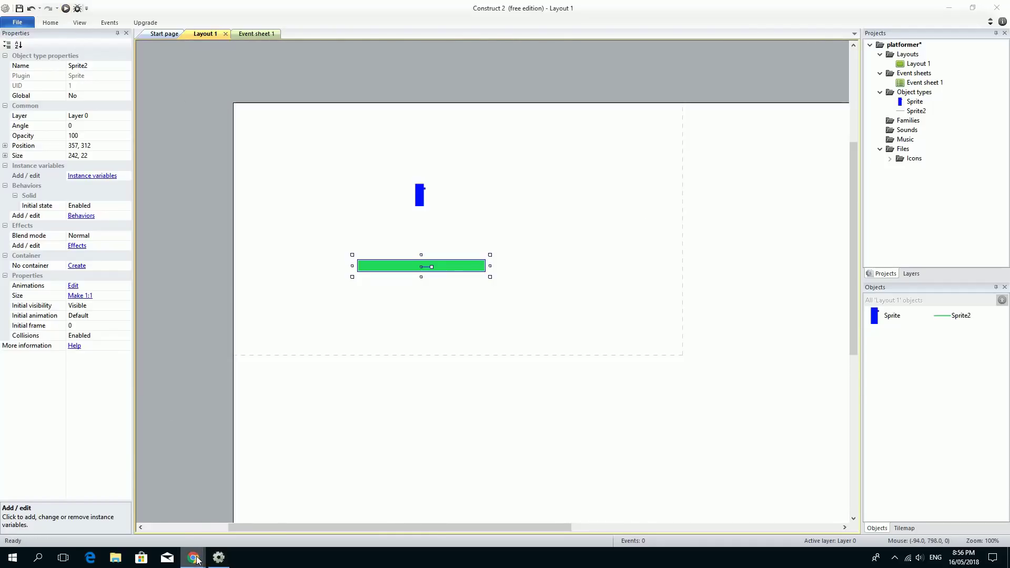
Step: Preview the game, test running and jumping with the blue sprite on the green platform and off its edge, and return to the layout editor
{"action": "mouse_move", "coordinate": [193, 558]}
{"action": "left_click", "coordinate": [293, 520]}
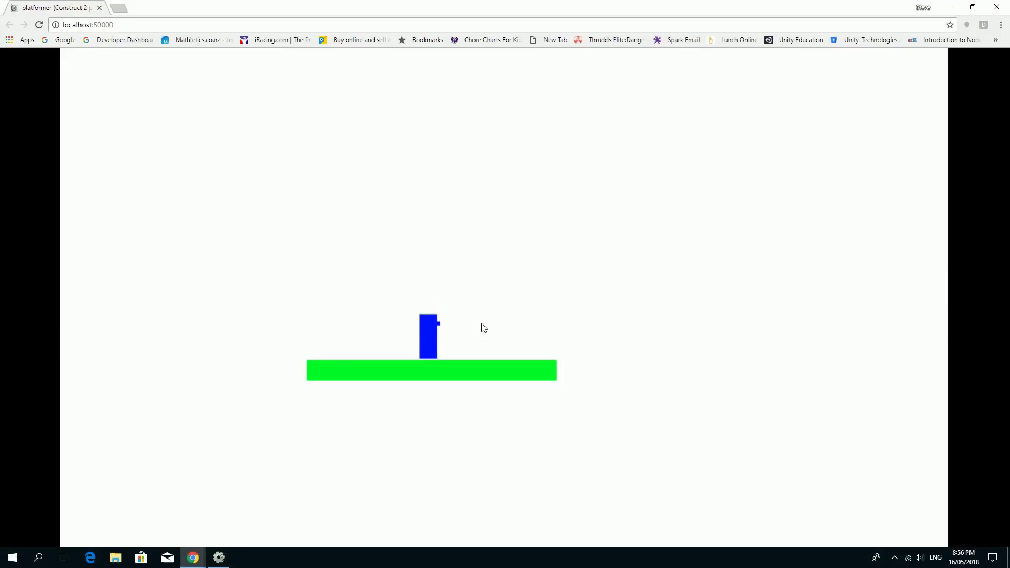
{"action": "key", "text": "Left"}
{"action": "key", "text": "Right"}
{"action": "key", "text": "Left"}
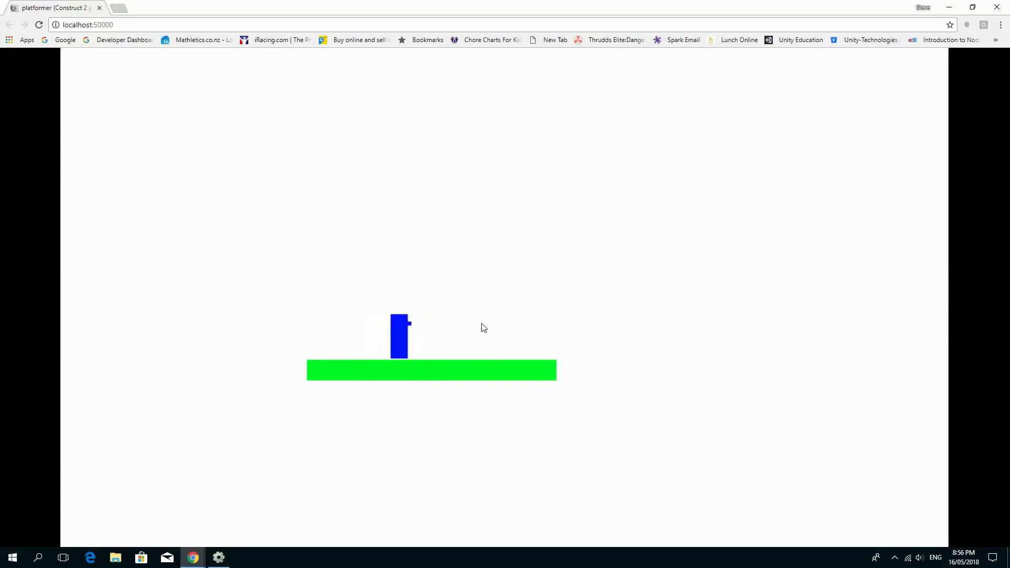
{"action": "key", "text": "Right"}
{"action": "key", "text": "Right"}
{"action": "key", "text": "Left"}
{"action": "key", "text": "Right"}
{"action": "key", "text": "Up"}
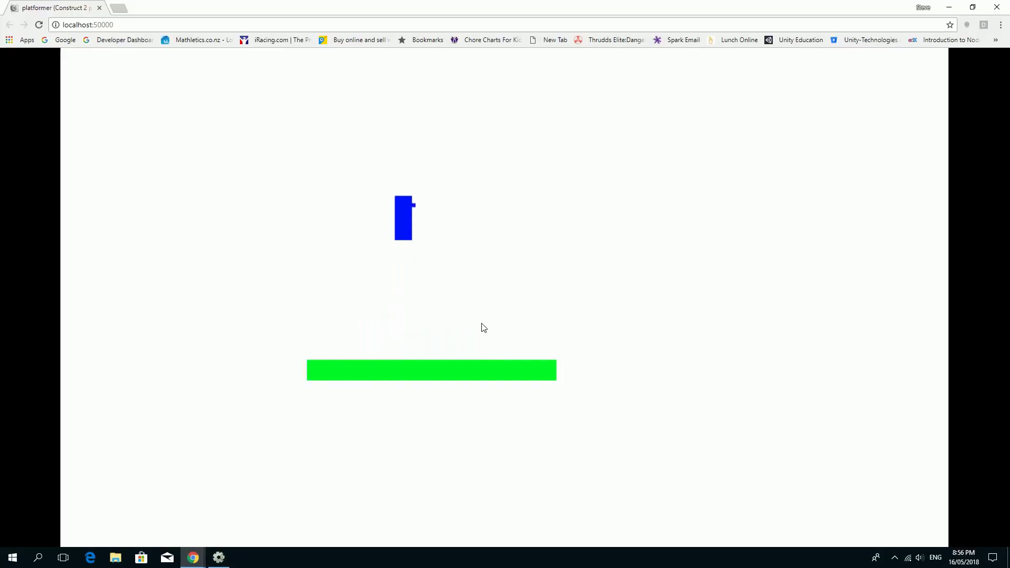
{"action": "key", "text": "Right"}
{"action": "key", "text": "Left"}
{"action": "key", "text": "Up"}
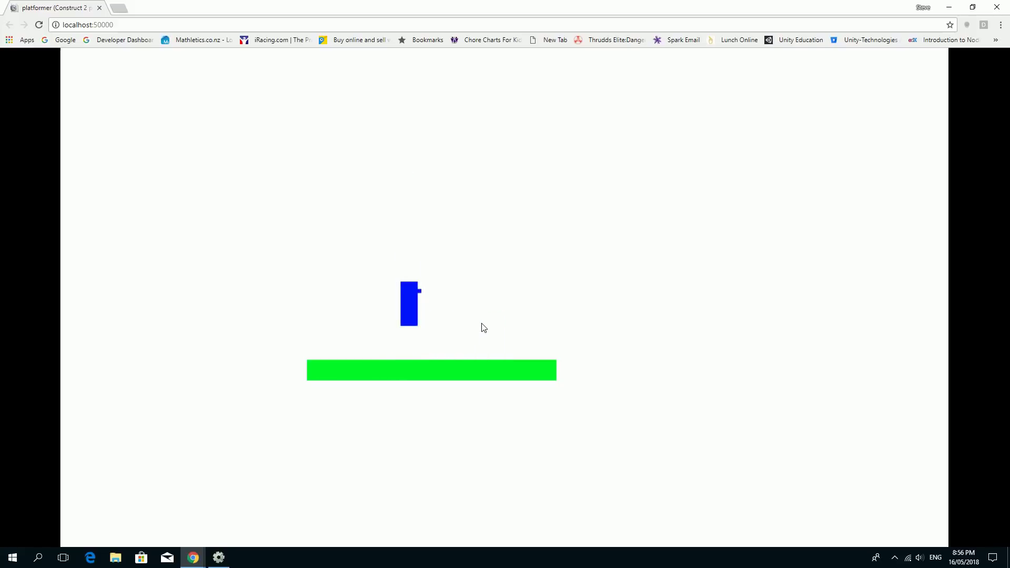
{"action": "key", "text": "Right"}
{"action": "key", "text": "Up"}
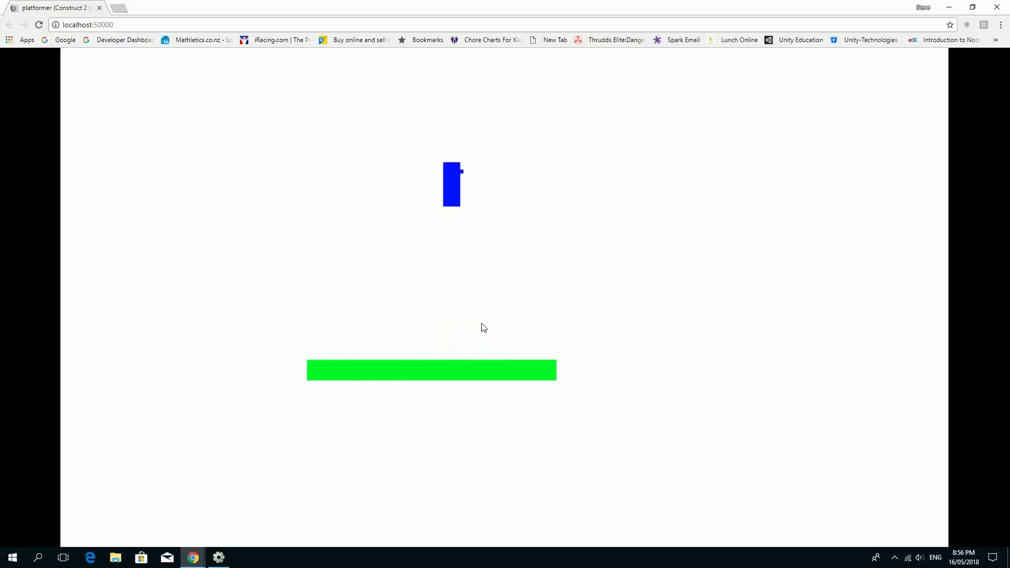
{"action": "key", "text": "Left"}
{"action": "key", "text": "Up"}
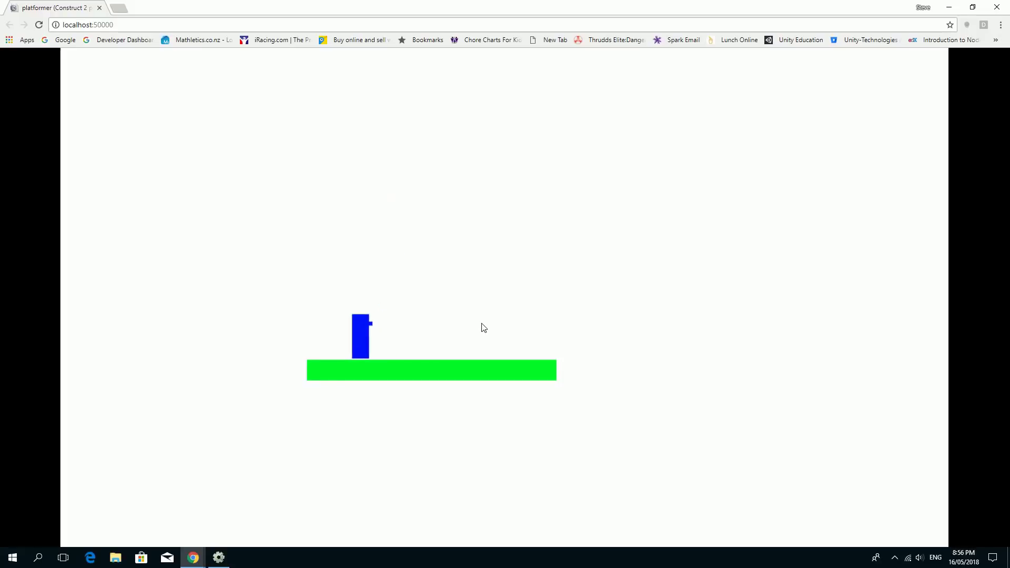
{"action": "key", "text": "Right"}
{"action": "key", "text": "Right"}
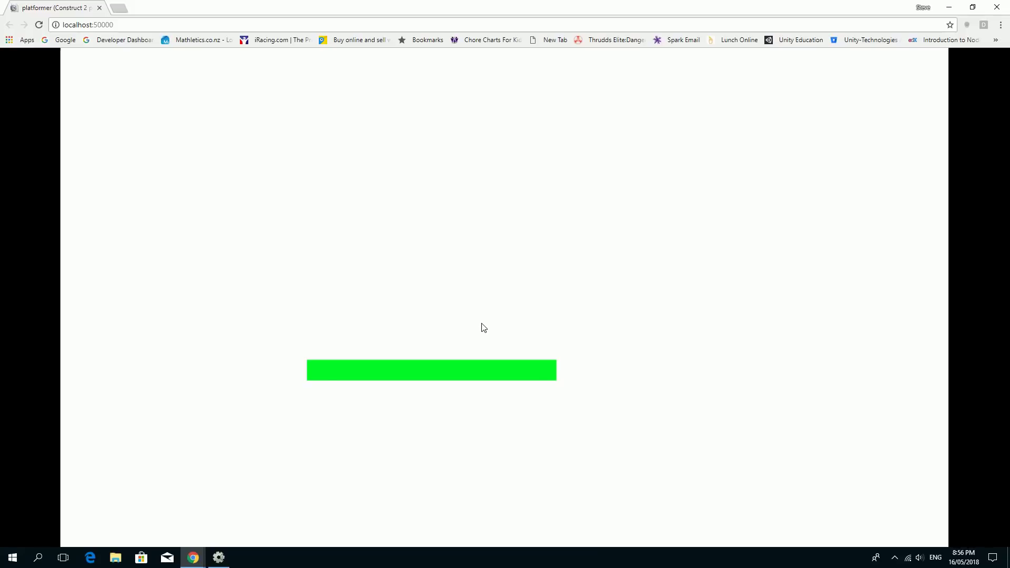
{"action": "left_click", "coordinate": [948, 10]}
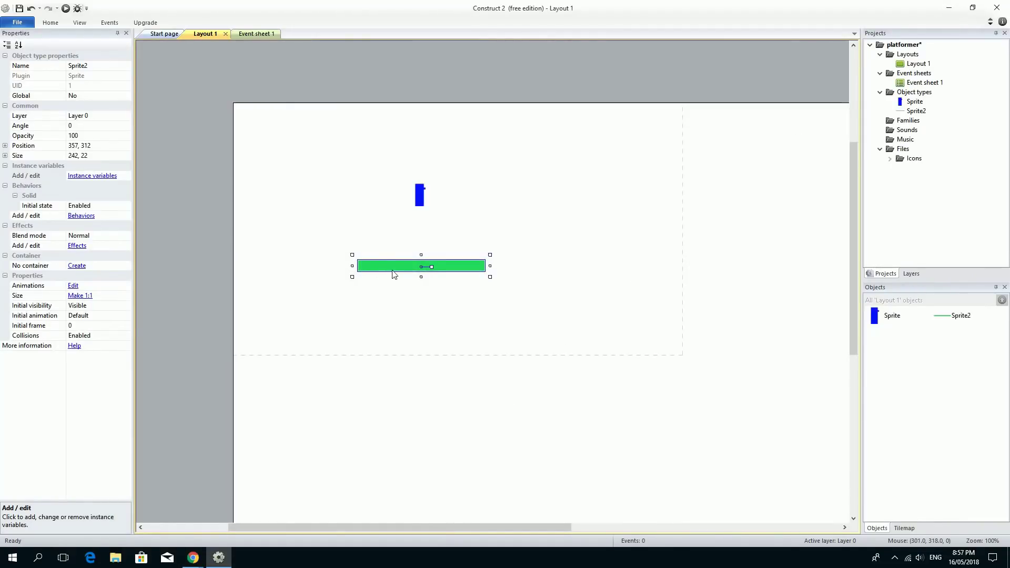
Step: Shrink the green platform to about 129 x 11 at about 101, 312, and place a copy of it at about 270, 353
{"action": "left_click_drag", "start_coordinate": [393, 266], "coordinate": [279, 287]}
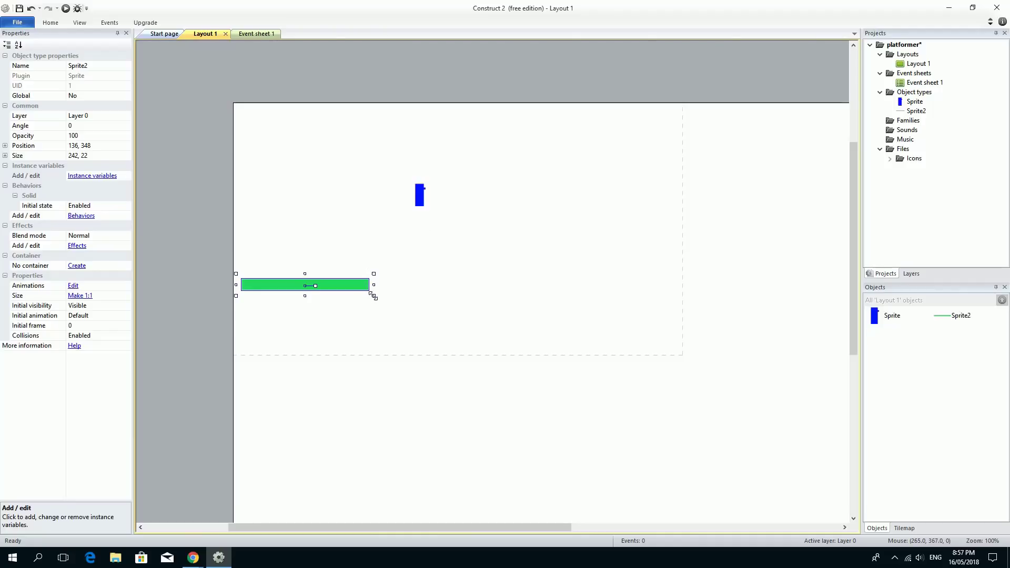
{"action": "left_click_drag", "start_coordinate": [373, 296], "coordinate": [311, 268]}
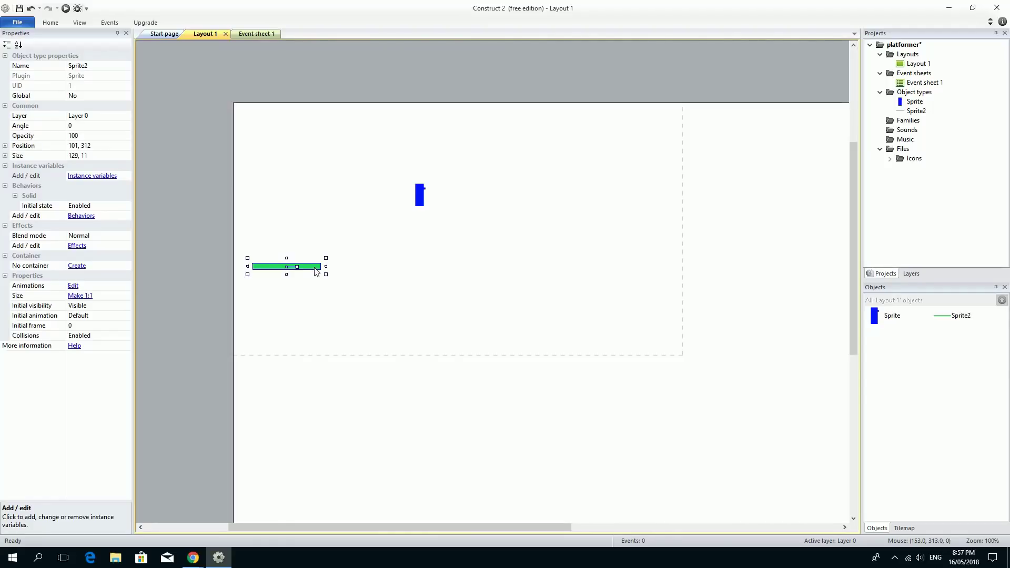
{"action": "left_click_drag", "start_coordinate": [314, 270], "coordinate": [403, 293], "text": "ctrl"}
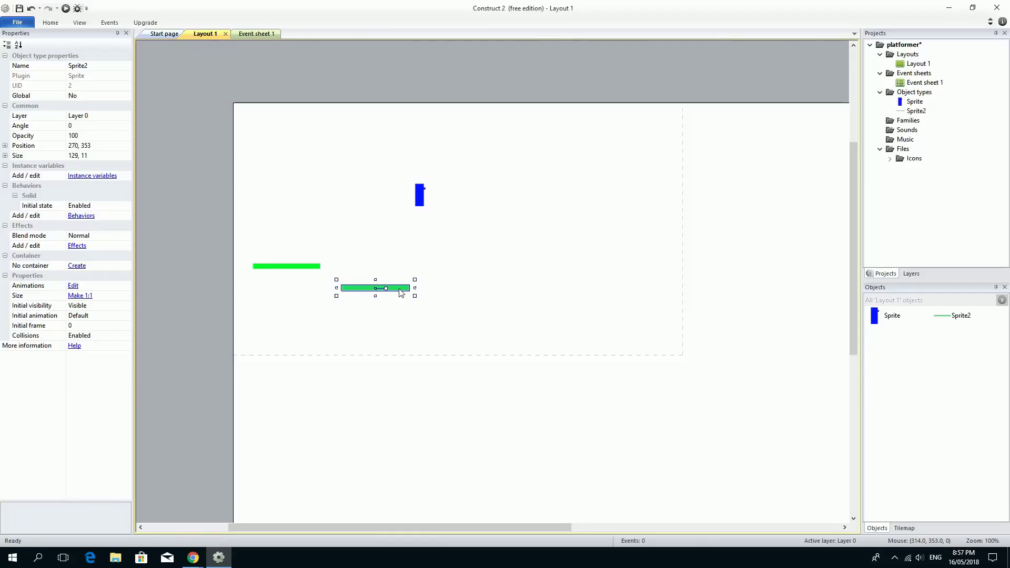
Step: Place three more copies of the small green platform at staggered heights across the rest of the dashed window area, and clear the selection
{"action": "right_click", "coordinate": [400, 291]}
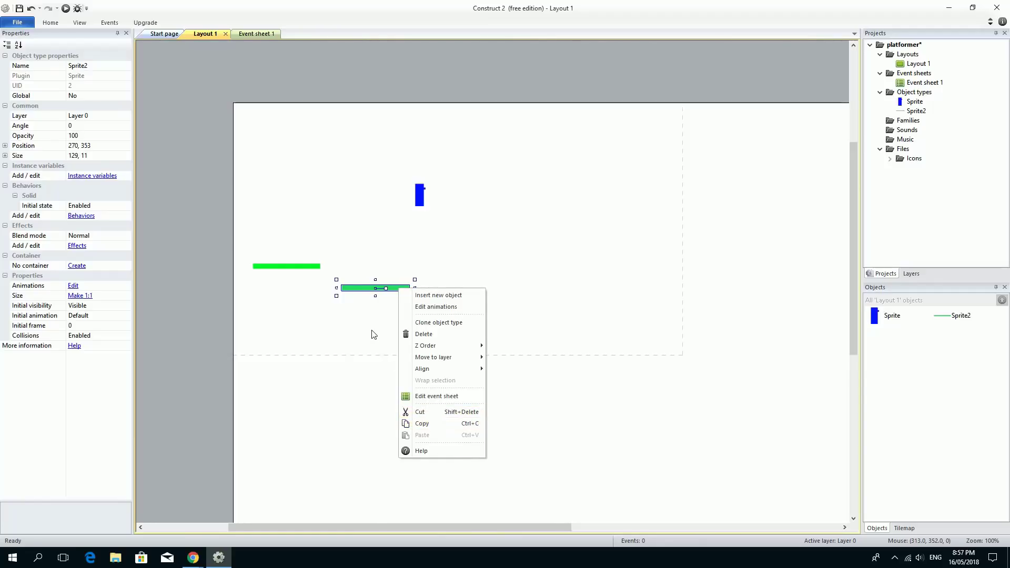
{"action": "left_click", "coordinate": [373, 335]}
{"action": "left_click", "coordinate": [394, 289]}
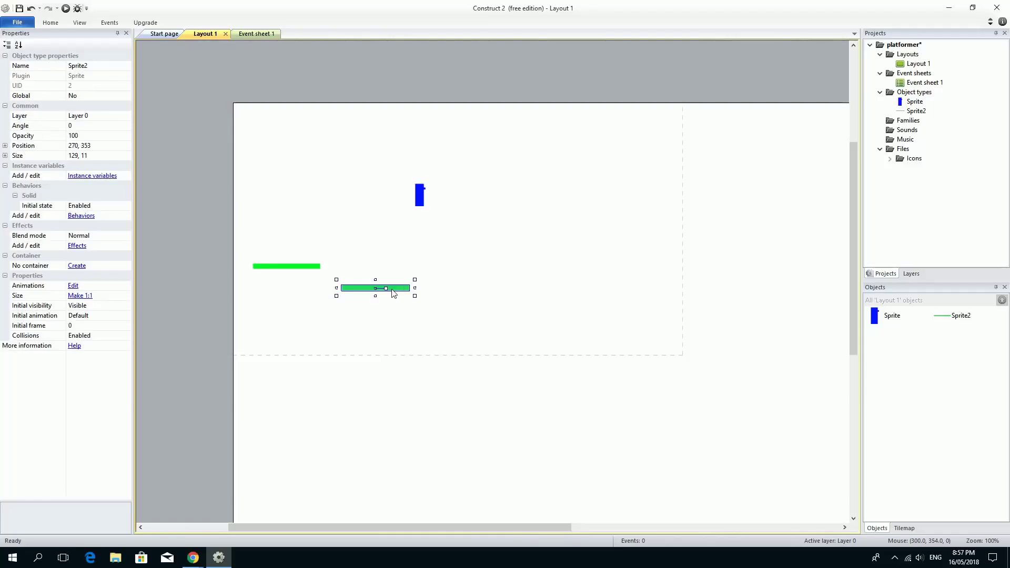
{"action": "left_click_drag", "start_coordinate": [392, 291], "coordinate": [667, 281], "text": "ctrl"}
{"action": "left_click", "coordinate": [504, 305]}
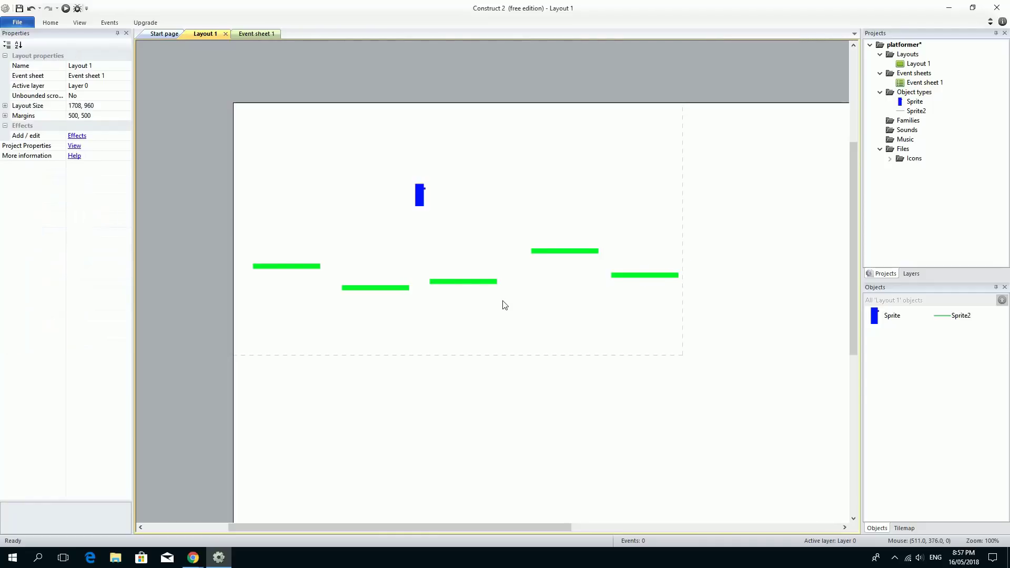